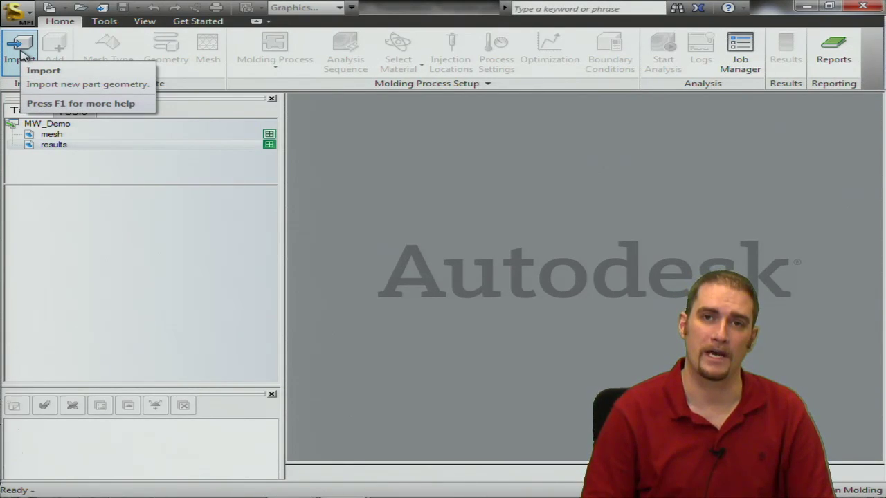
Import half.ipt as a Dual Domain mesh-type study, creating half_study.
left_click(25, 48)
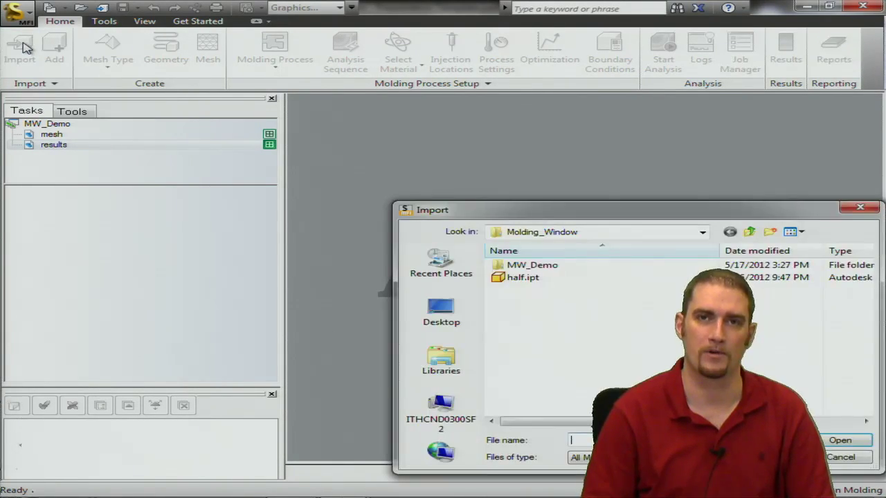
double_click(512, 278)
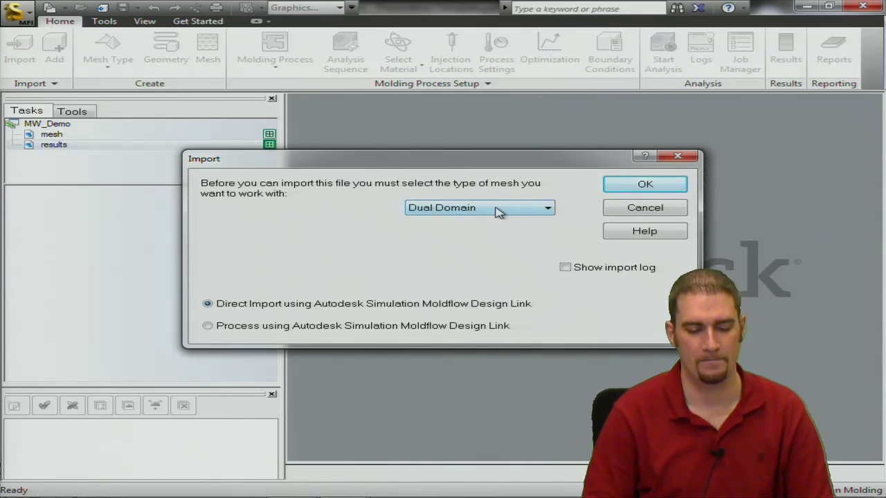
left_click_drag(514, 165, 411, 133)
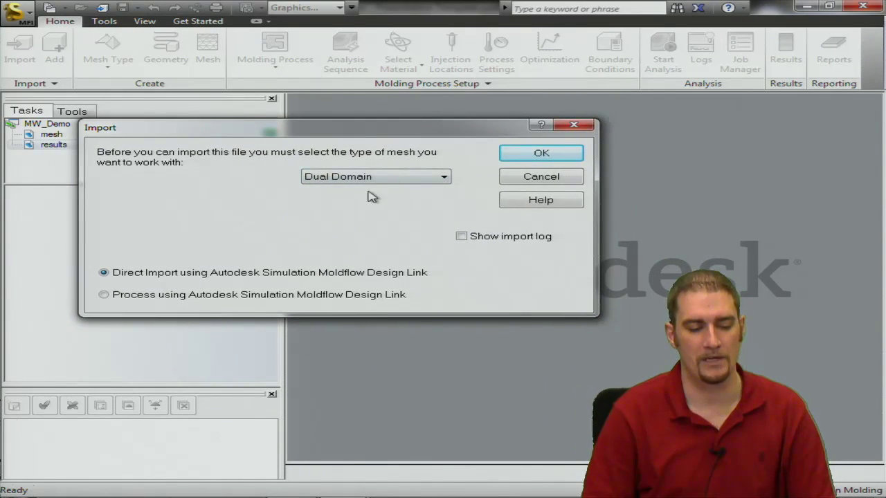
left_click(318, 176)
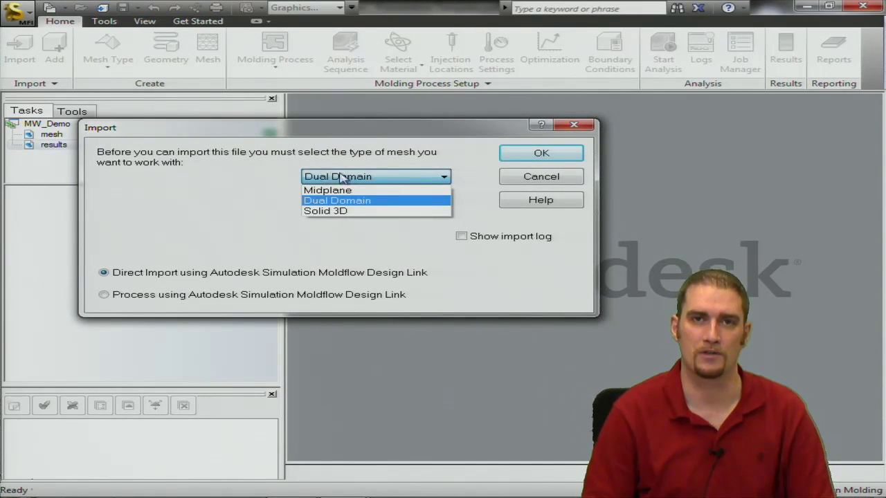
left_click(365, 202)
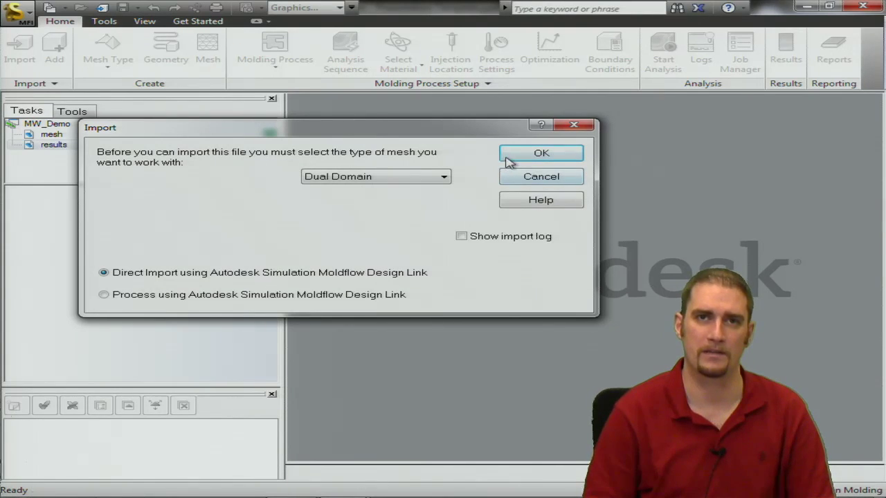
left_click(540, 155)
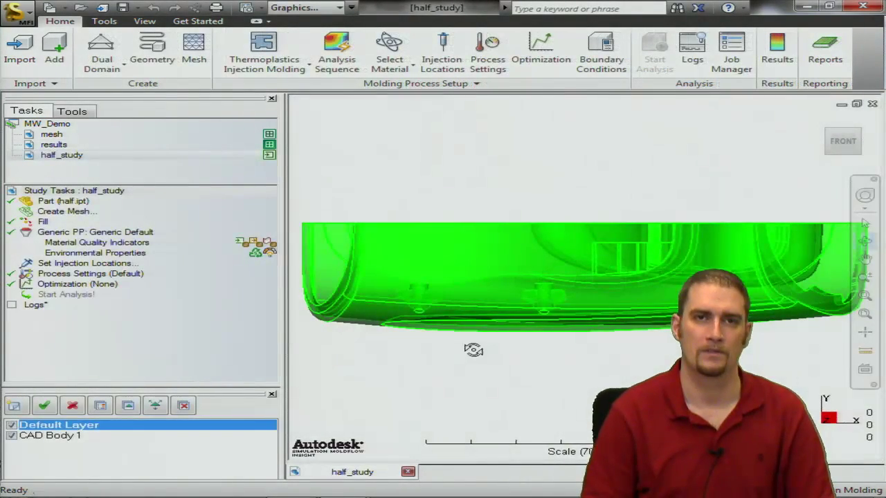
Orbit the green half part to an oblique view and list the Midplane, Dual Domain and 3D mesh types.
mouse_move(475, 350)
left_mouse_down()
mouse_move(473, 262)
mouse_move(510, 164)
mouse_move(574, 148)
mouse_move(825, 200)
mouse_move(599, 145)
mouse_move(463, 172)
mouse_move(498, 132)
mouse_move(528, 144)
mouse_move(547, 200)
mouse_move(519, 219)
mouse_move(524, 233)
left_mouse_up()
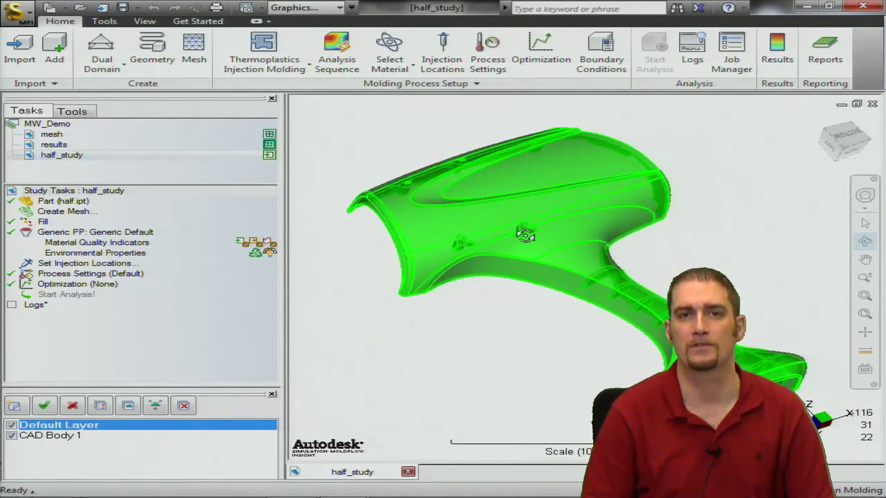
left_click(100, 50)
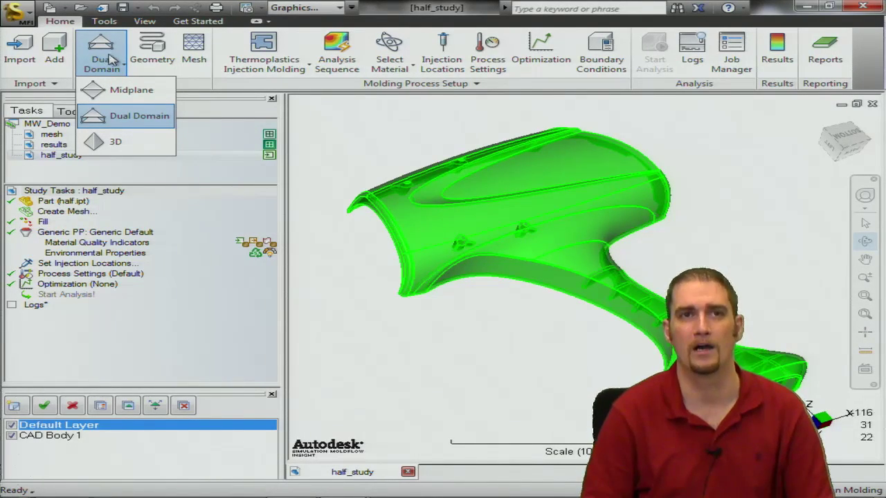
Review the Generate Mesh options in the meshing tools and close them without creating a mesh.
left_click(193, 54)
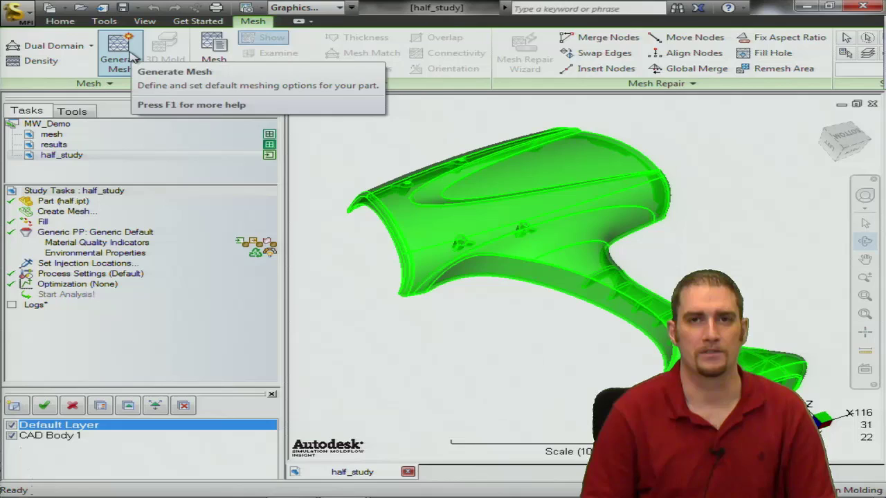
left_click(132, 55)
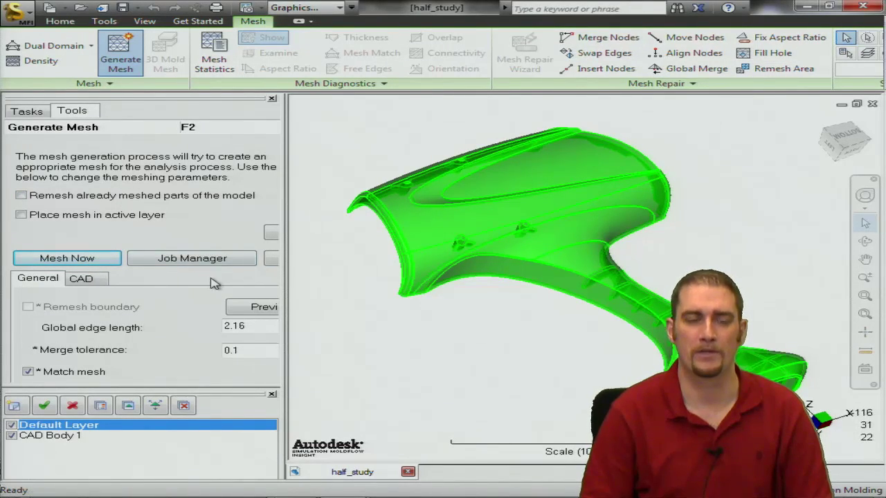
left_click(271, 258)
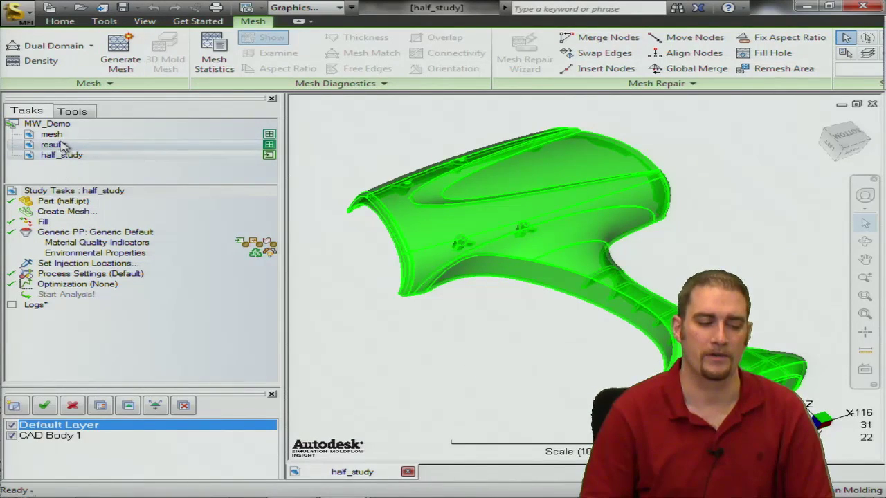
Open the mesh study and orbit its 31554-element Dual Domain mesh to see the long arm from above.
mouse_move(61, 135)
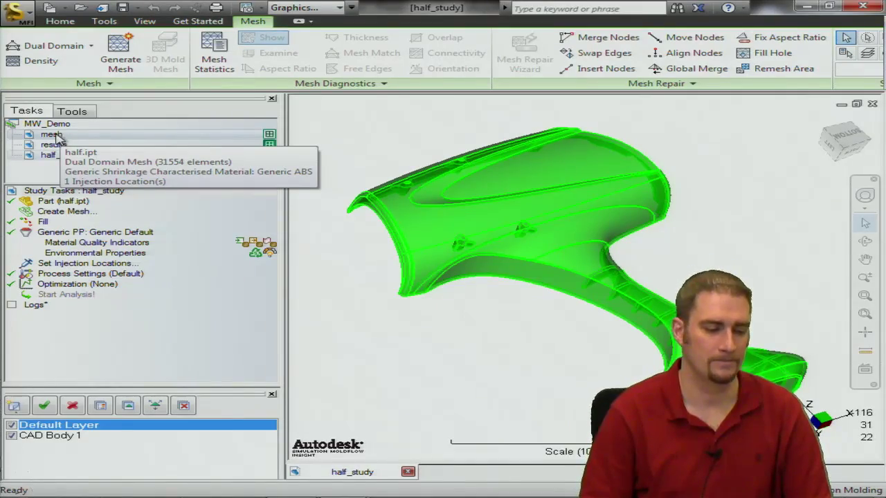
double_click(54, 135)
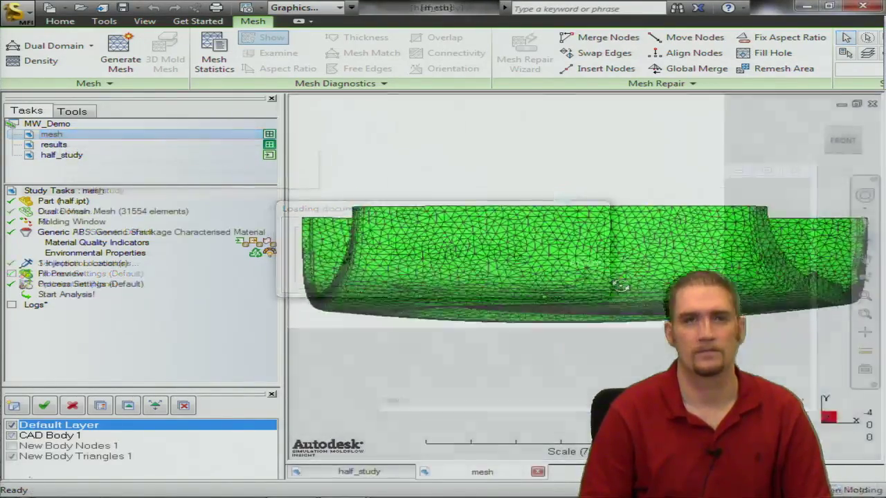
left_click_drag(620, 285, 473, 331)
left_click_drag(353, 3, 482, 33)
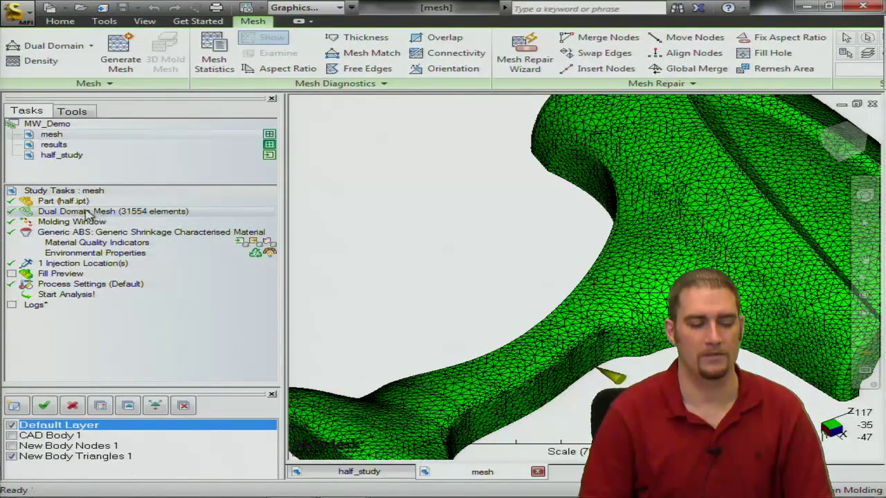
double_click(75, 223)
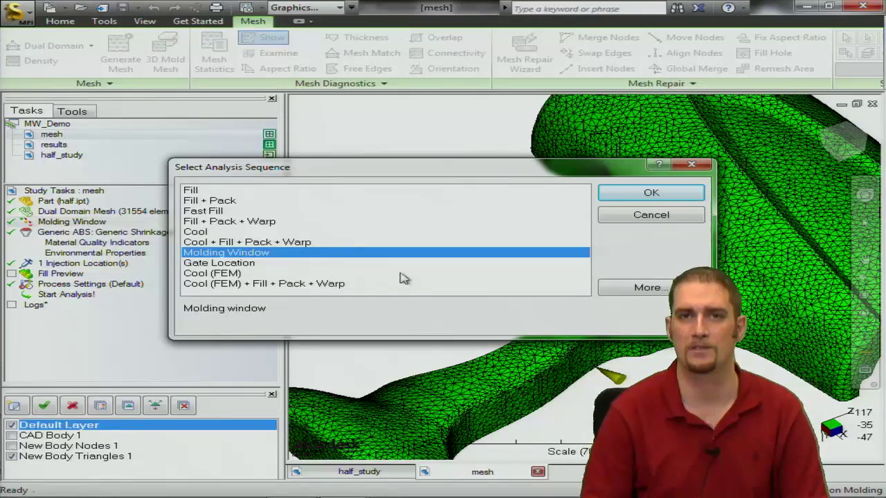
left_click(627, 291)
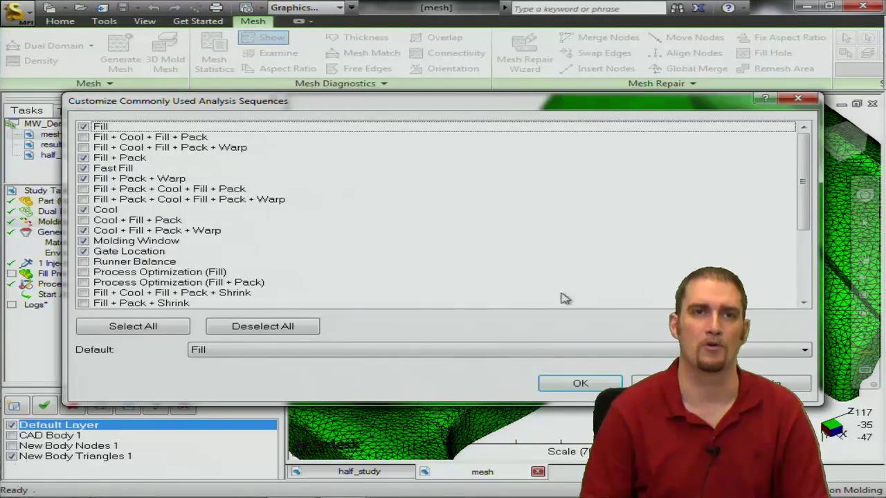
scroll(609, 253, "down", 4)
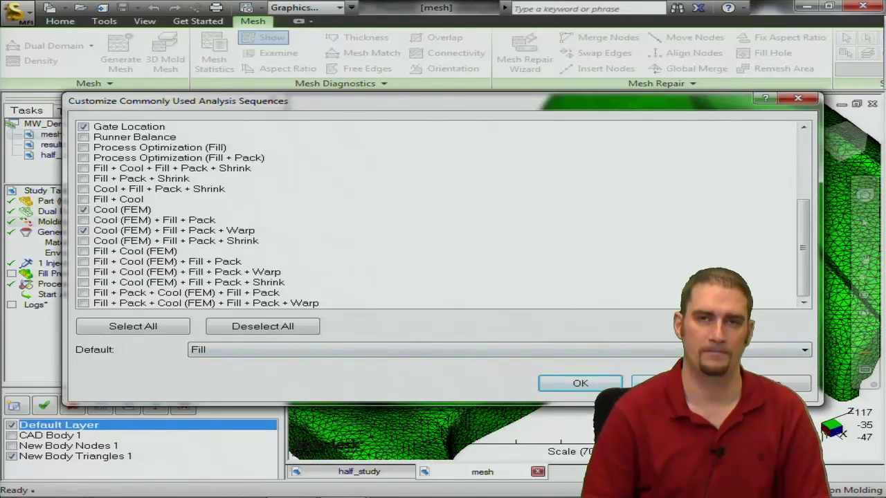
key("Return")
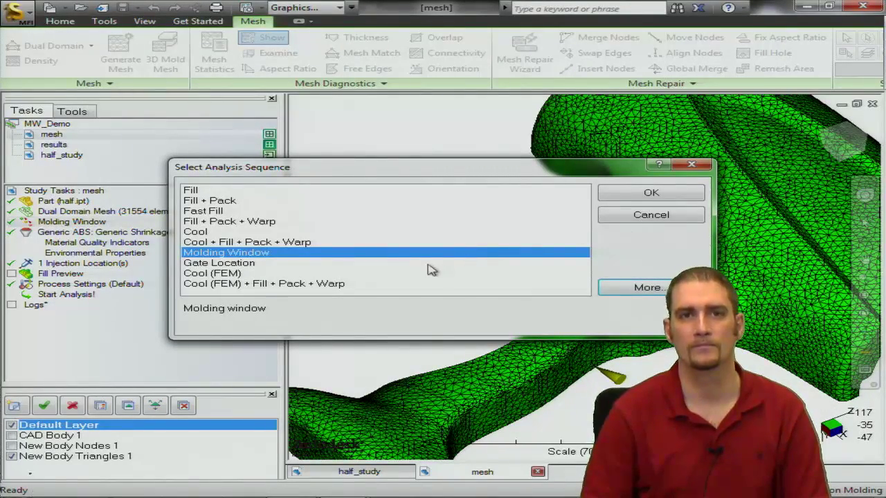
left_click(650, 195)
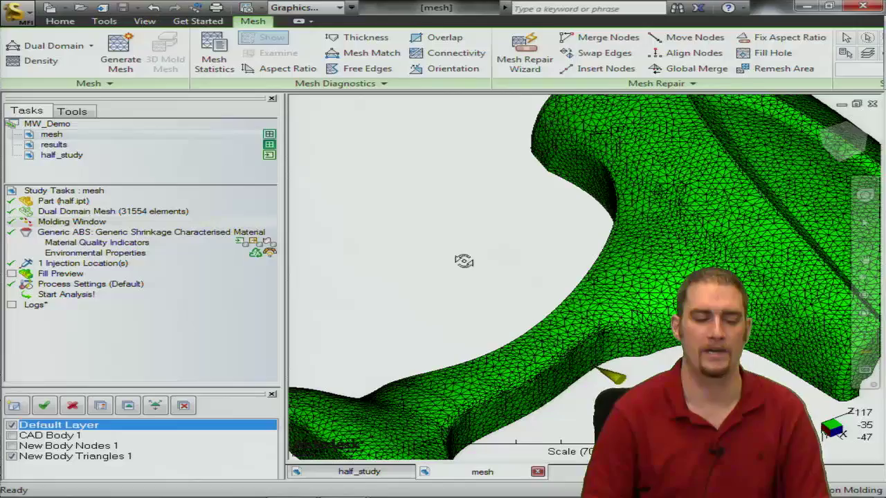
Browse the material search, manufacturer and trade name lists, keeping Generic ABS from Generic Shrinkage Characterised Material.
double_click(78, 236)
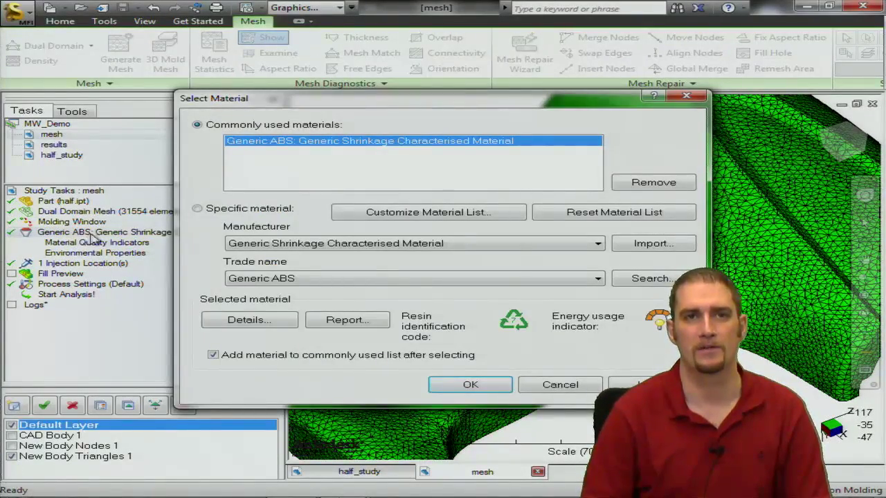
left_click(651, 279)
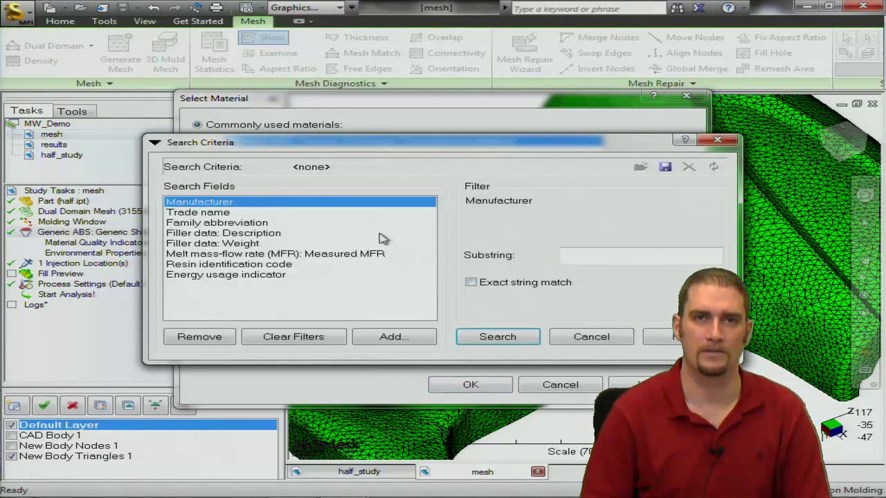
left_click(592, 337)
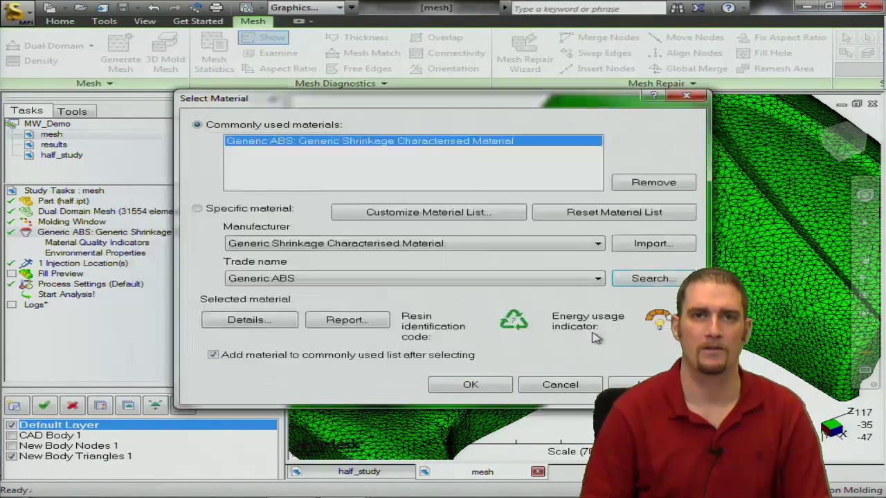
left_click(431, 243)
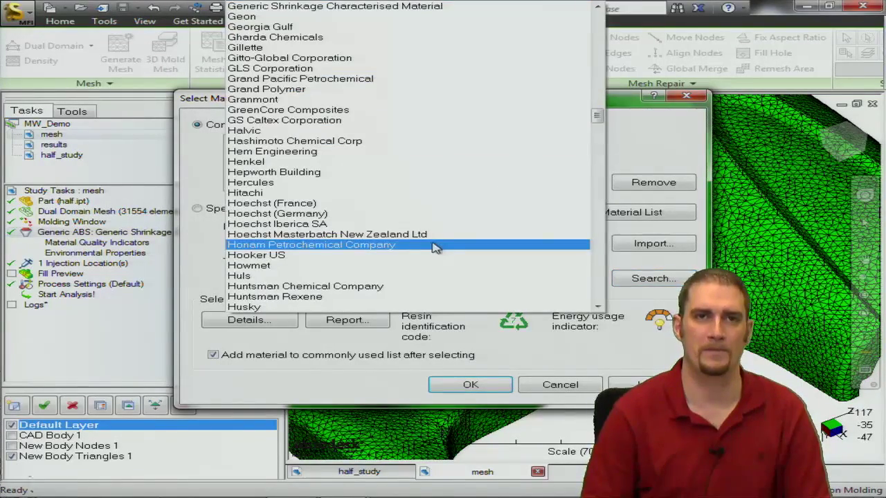
scroll(429, 244, "down", 4)
scroll(429, 243, "down", 6)
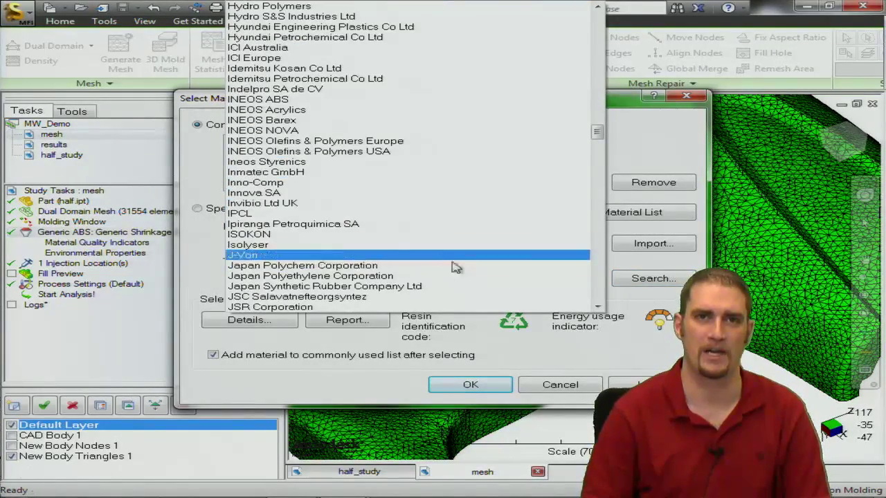
left_click(482, 337)
left_click(396, 280)
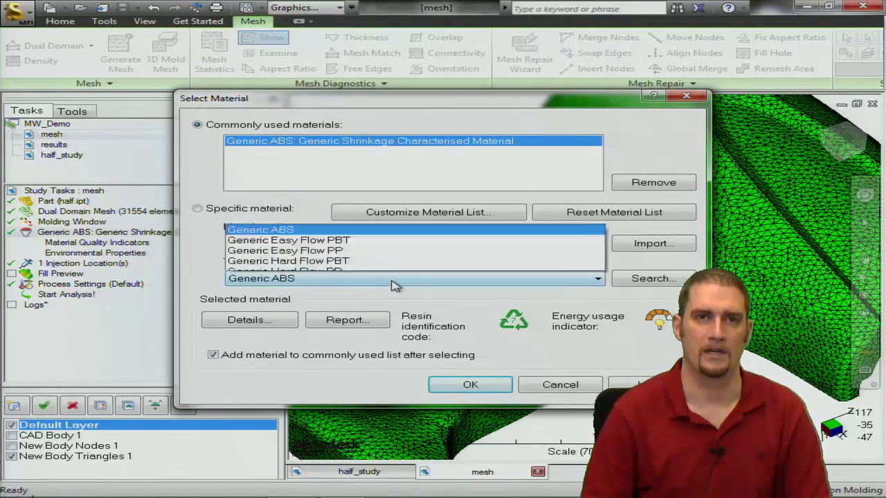
left_click(493, 333)
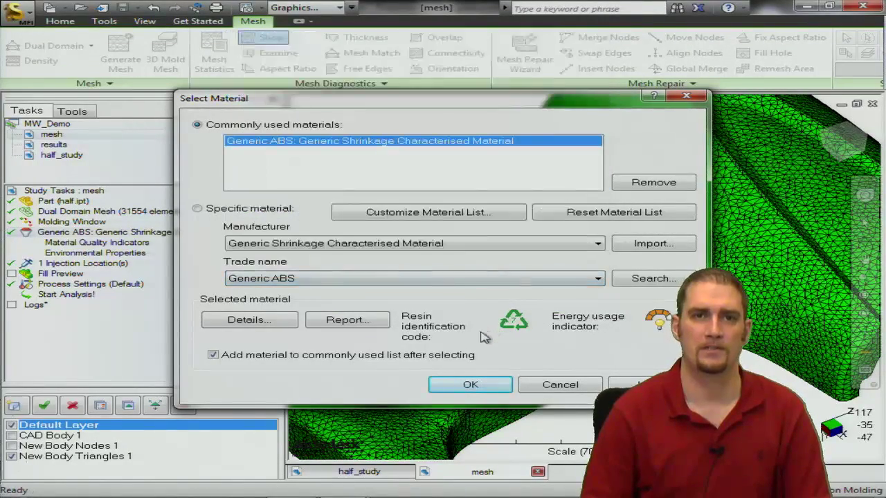
Keep Generic ABS, set the injection location, and open the Molding Window process settings with Automatic ranges.
left_click(559, 385)
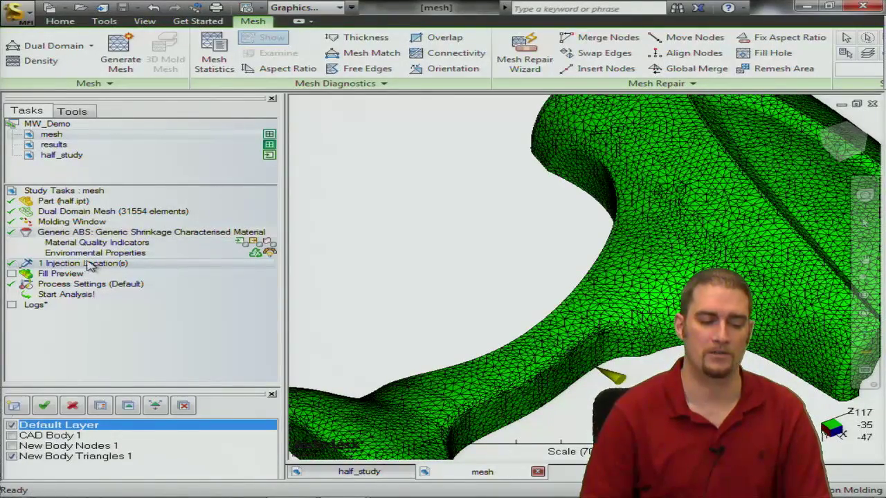
double_click(94, 269)
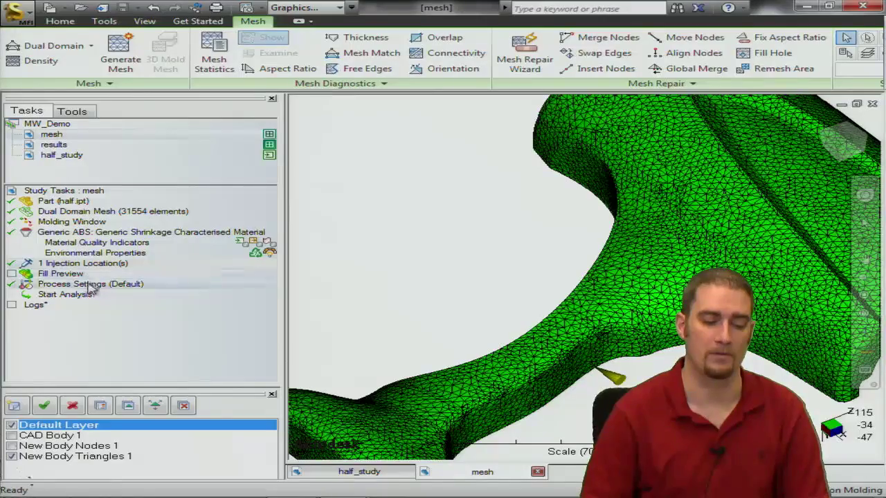
double_click(94, 285)
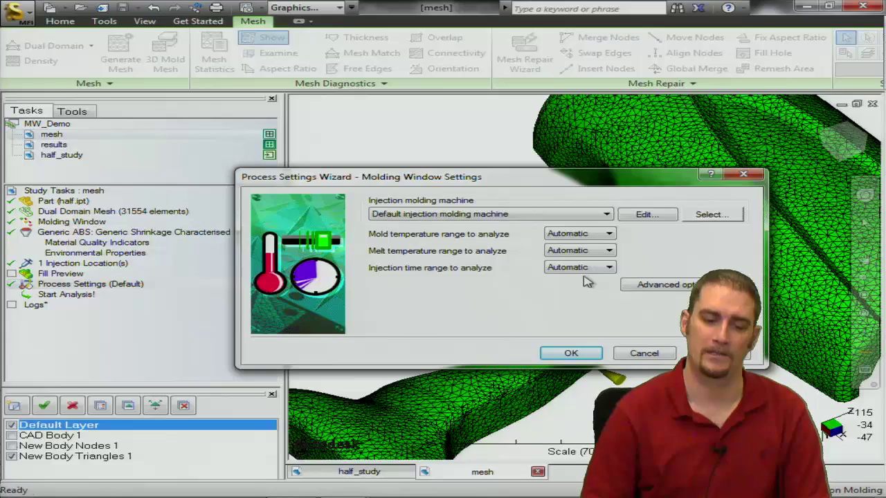
Enable preferred molding window limits with 0.8 injection pressure and clamp force factors, then save the settings.
left_click(657, 286)
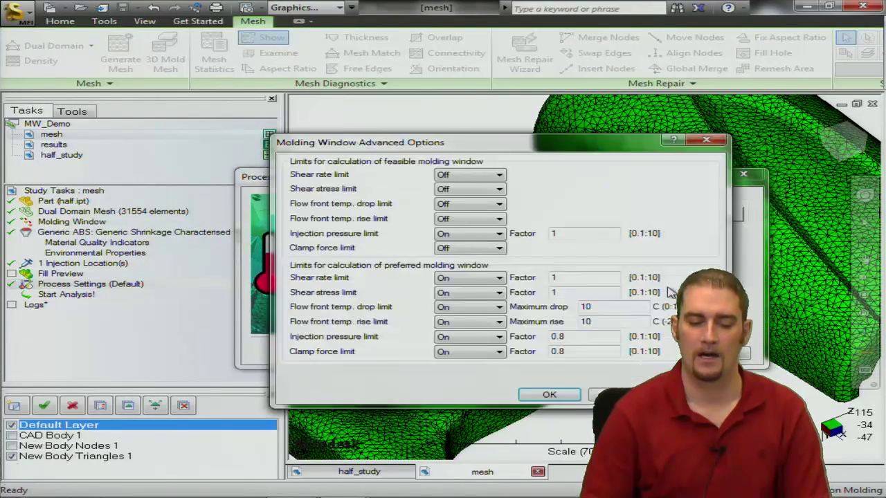
left_click(553, 394)
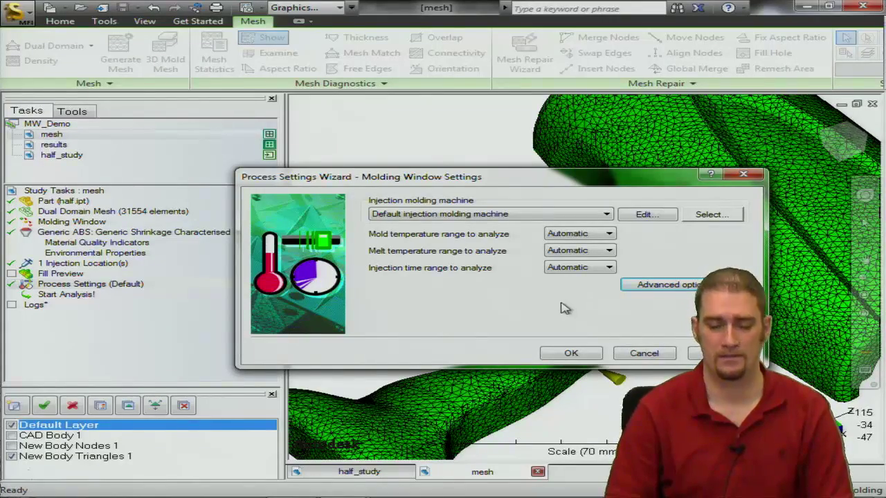
left_click(587, 354)
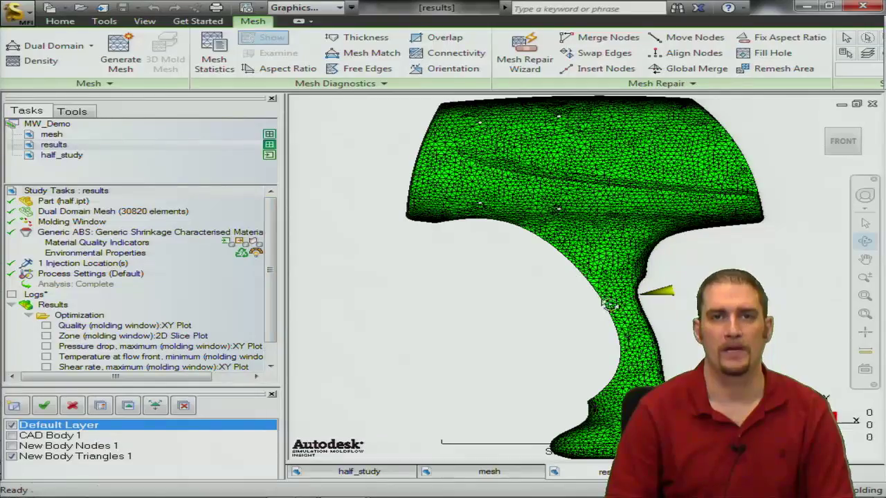
Orbit the results study's 30820-element Dual Domain mesh to an oblique view.
left_click_drag(631, 311, 376, 287)
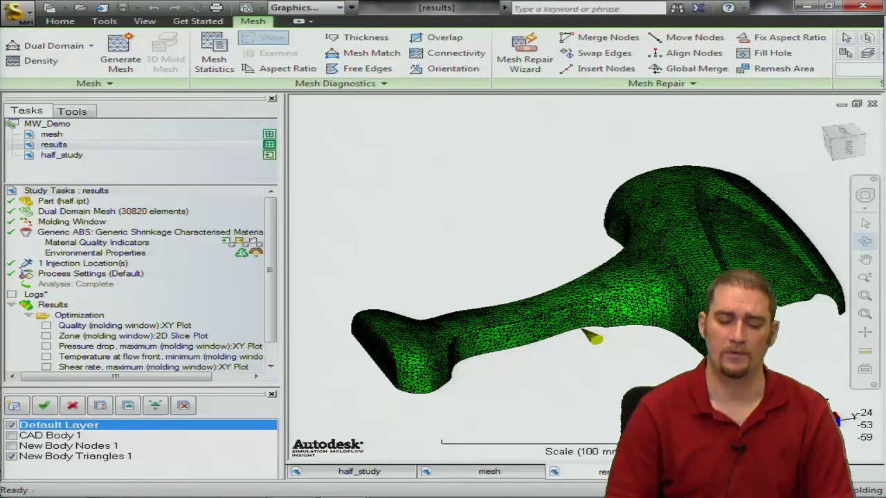
left_click(12, 294)
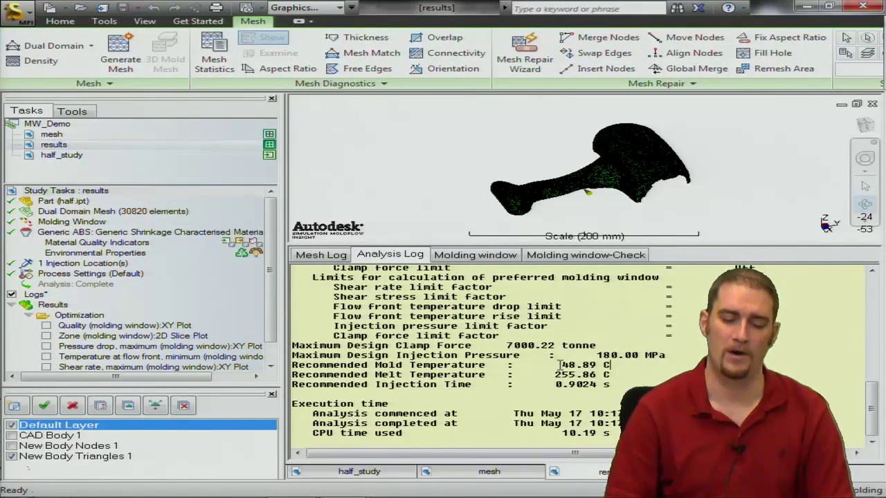
left_click_drag(612, 389, 292, 358)
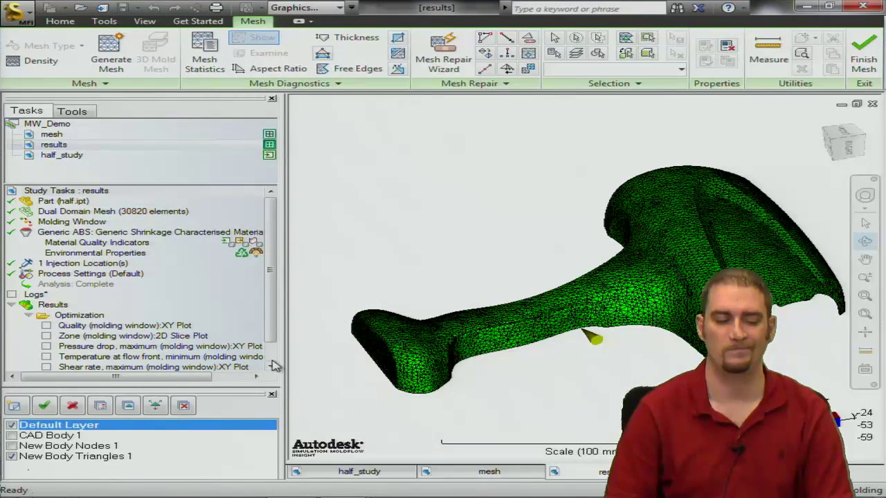
Display the Quality XY plot and review its solution-space parameters in Properties.
left_click(46, 325)
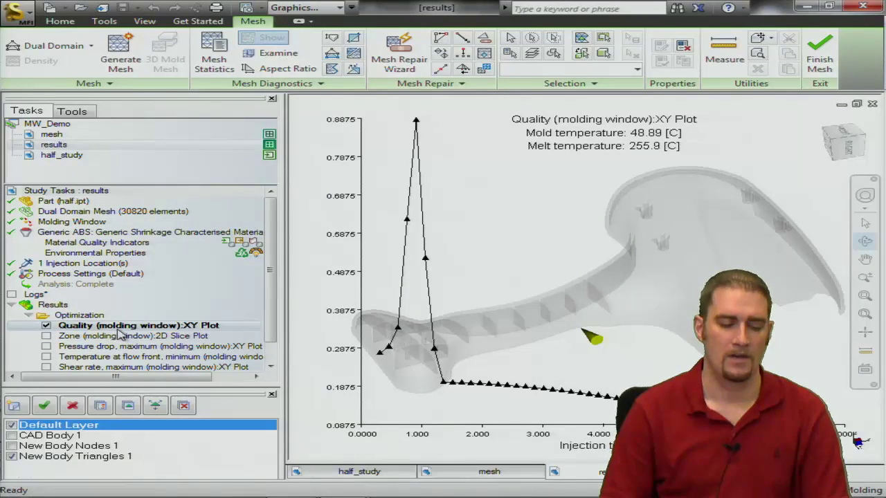
right_click(122, 328)
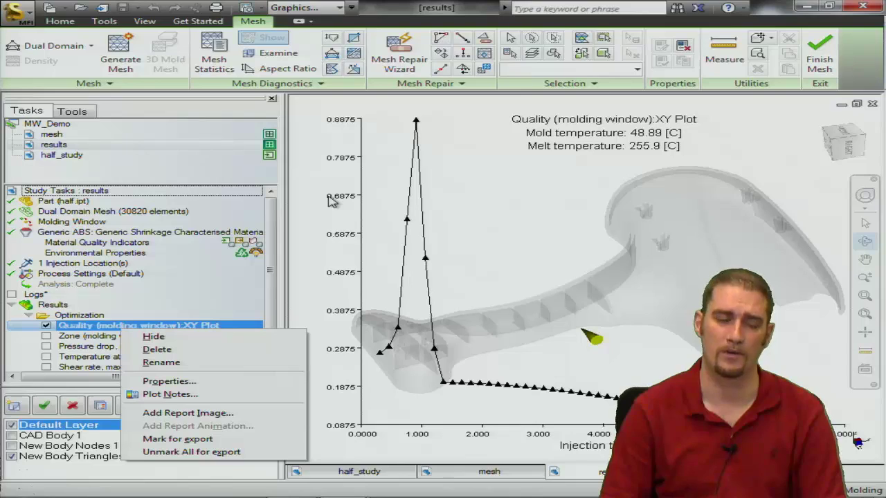
left_click(194, 386)
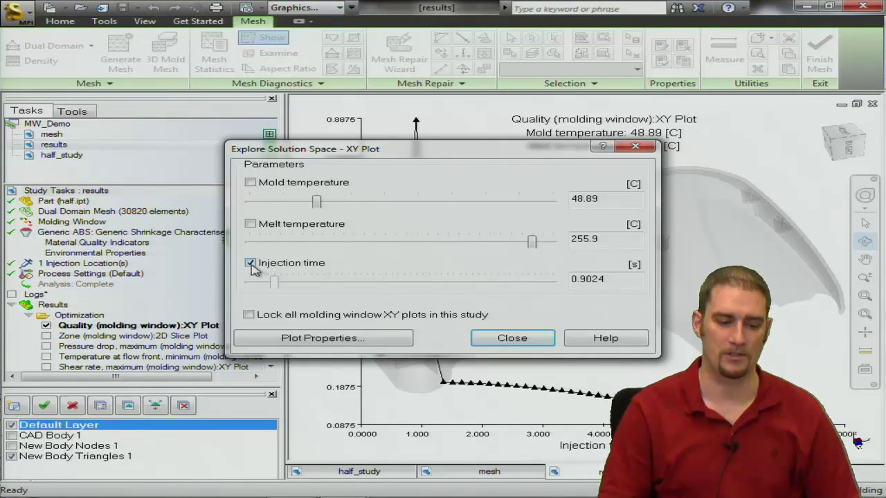
left_click(493, 338)
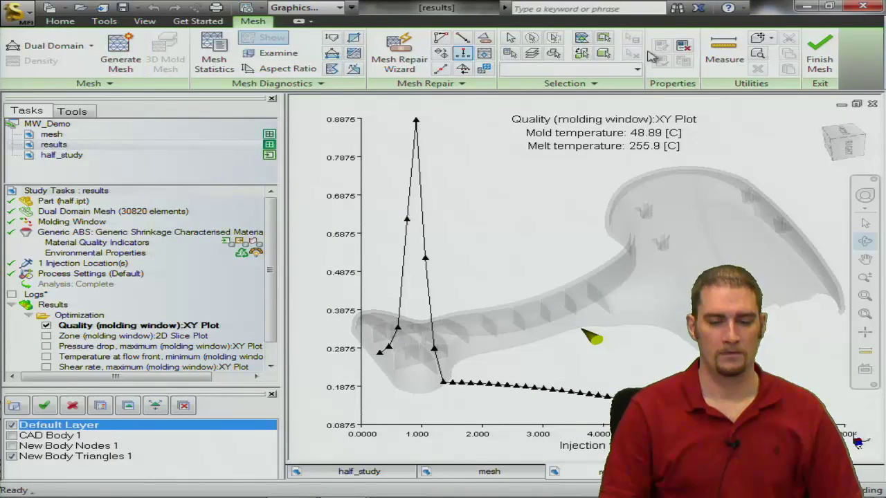
Use Examine to read the peak quality 0.8819 at 0.9024 s injection time, then hide the plot.
left_click(819, 52)
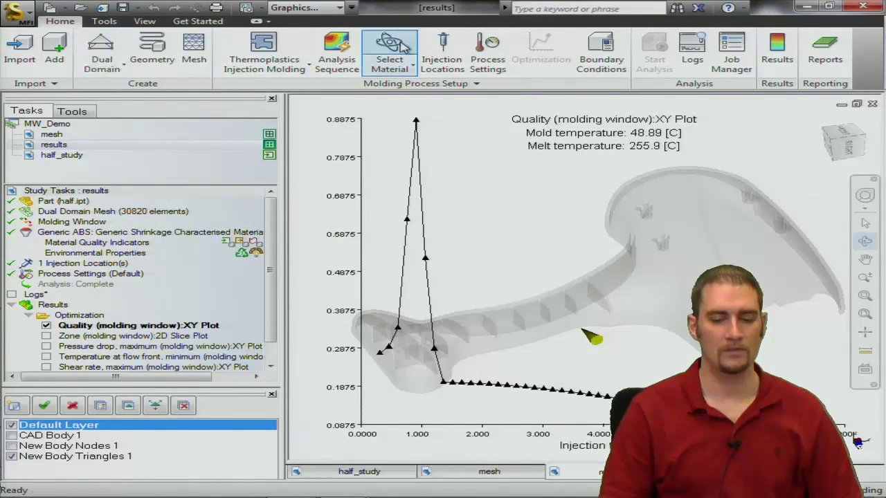
left_click(775, 50)
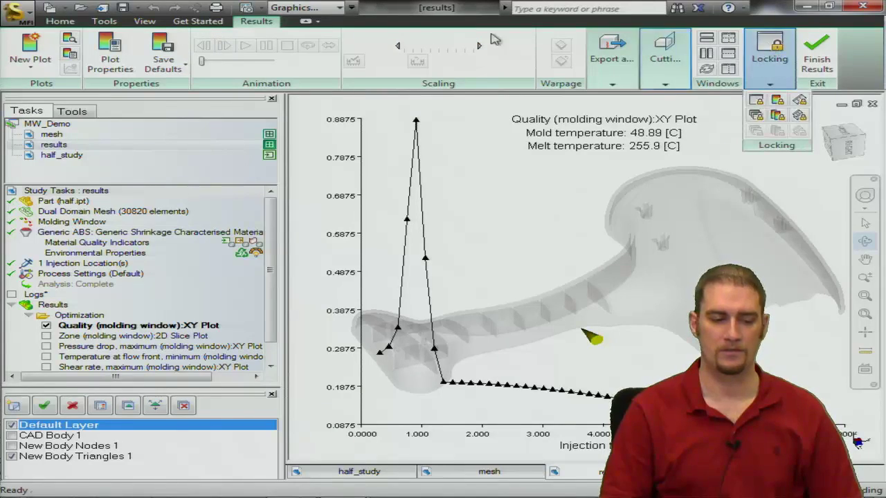
left_click(70, 40)
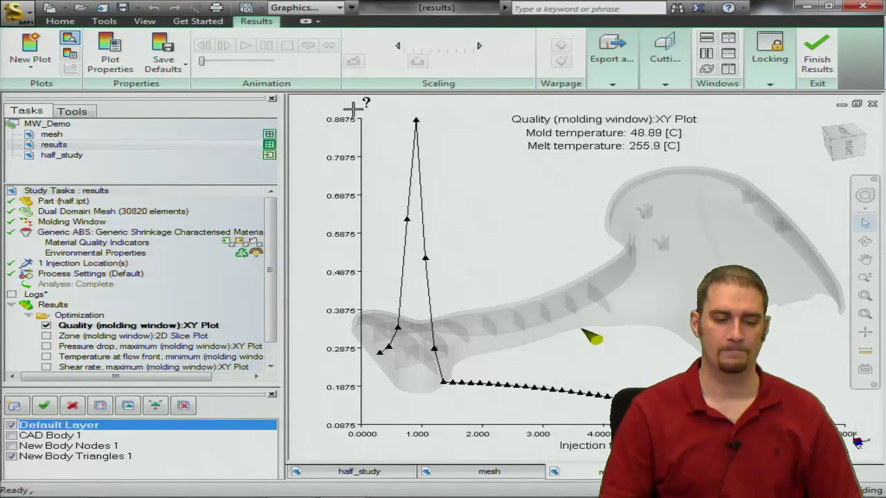
left_click(416, 119)
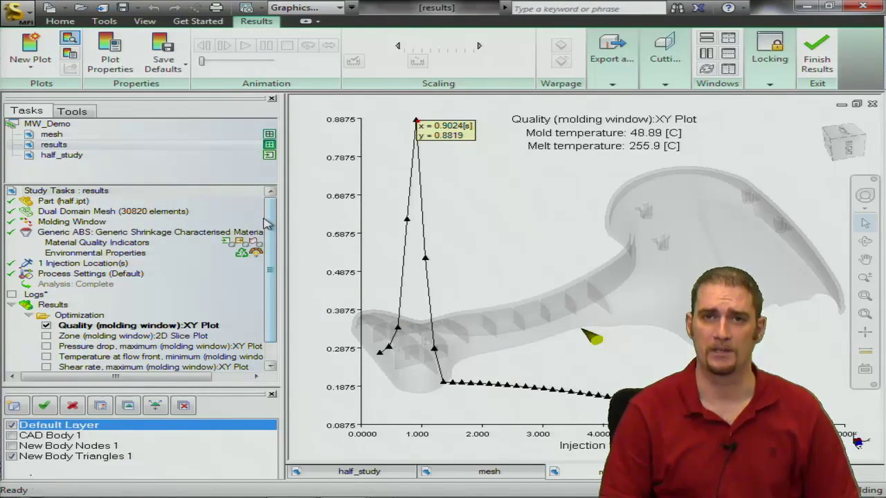
left_click(46, 326)
Show the Zone 2D slice plot and confirm its cut position at 48.89 °C mold temperature.
left_click(46, 326)
left_click(46, 326)
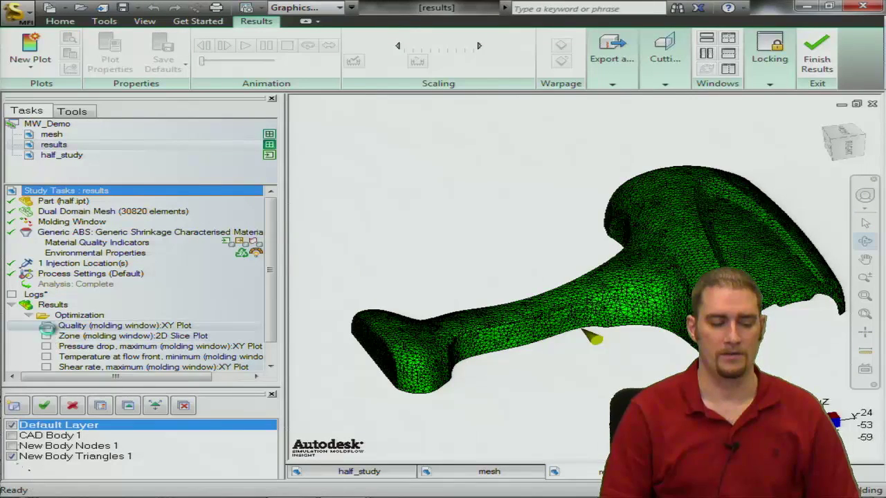
left_click(47, 335)
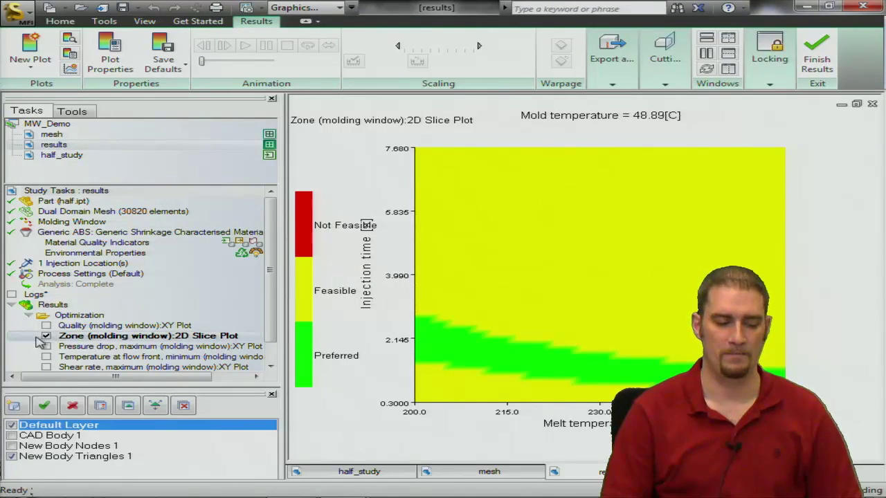
right_click(66, 335)
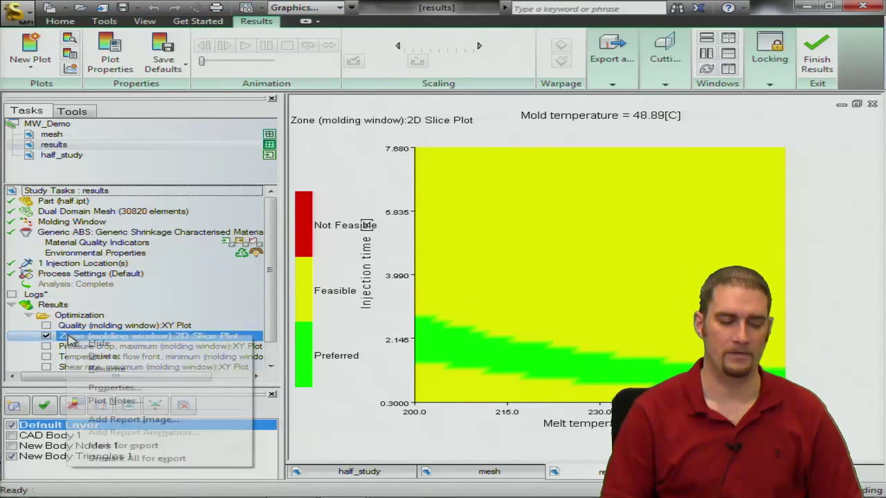
left_click(113, 387)
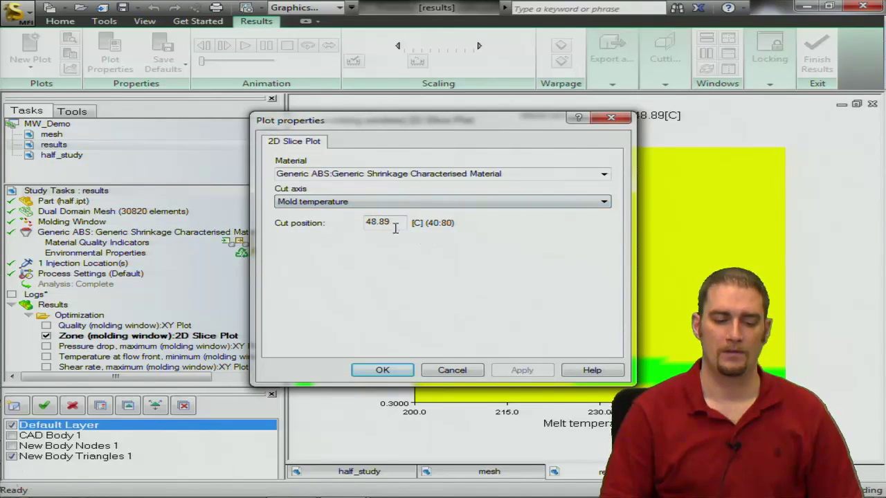
left_click_drag(396, 225, 364, 225)
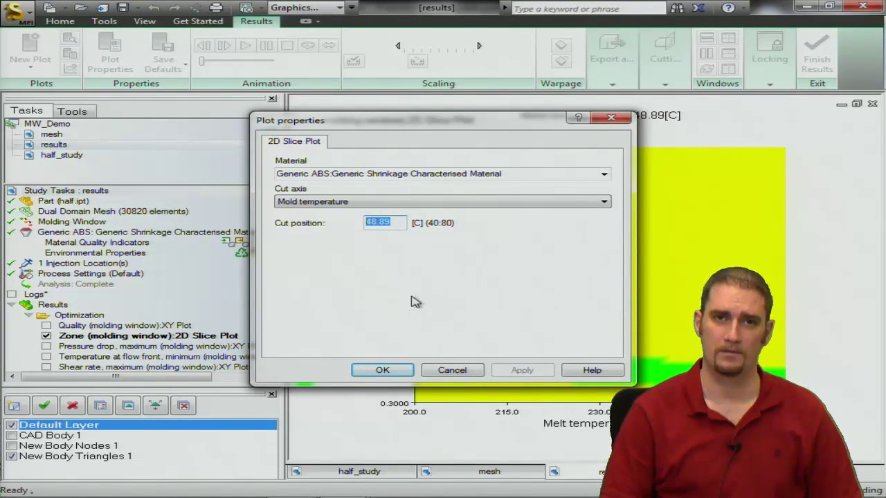
left_click(383, 370)
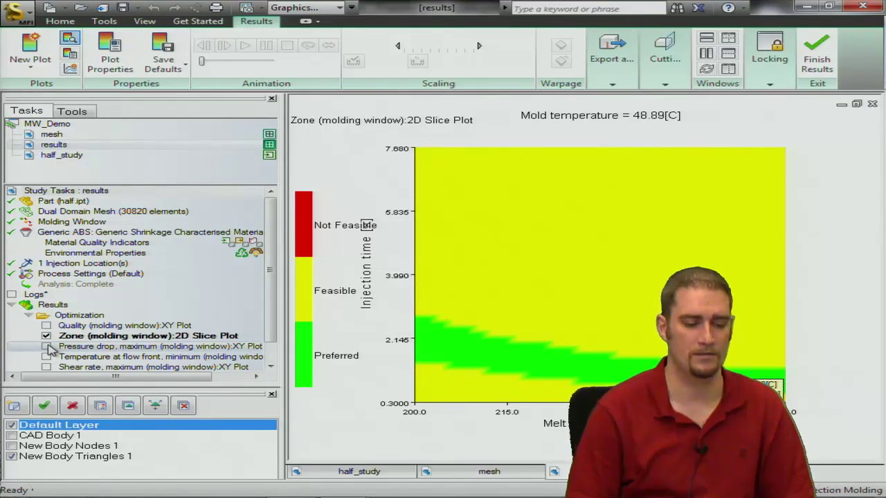
Display the Pressure drop, maximum XY plot and review its solution-space parameters.
left_click(47, 347)
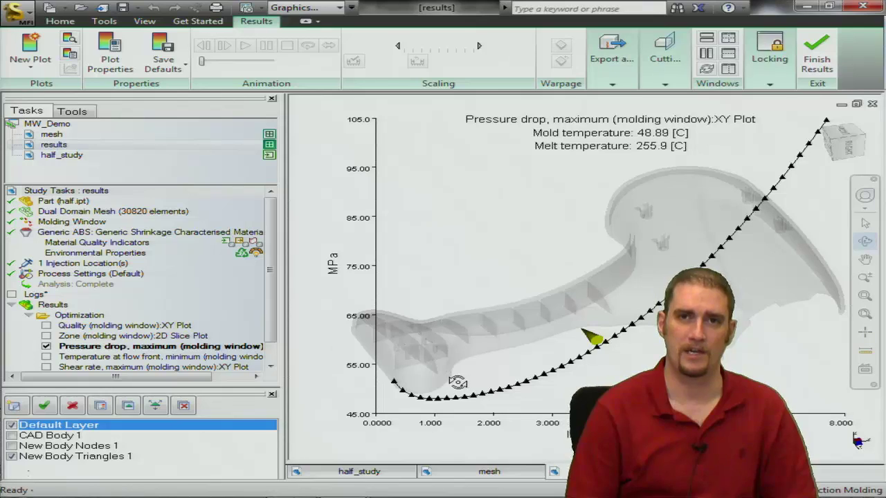
right_click(104, 347)
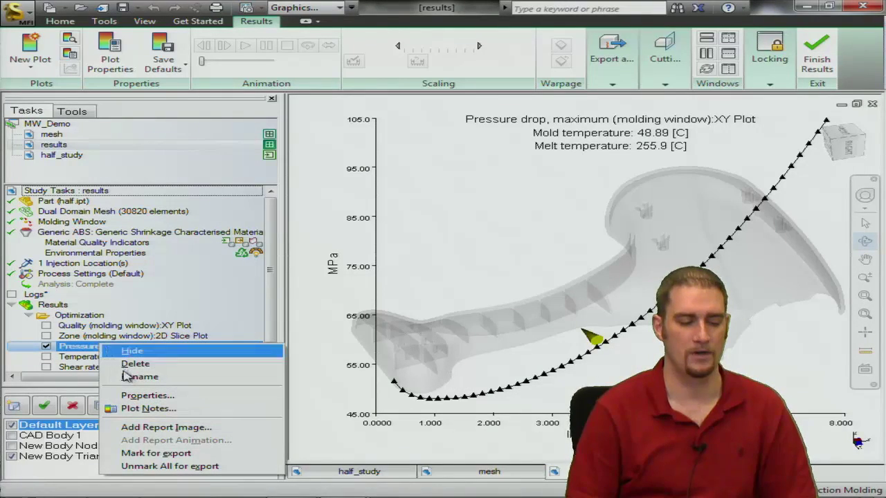
left_click(138, 396)
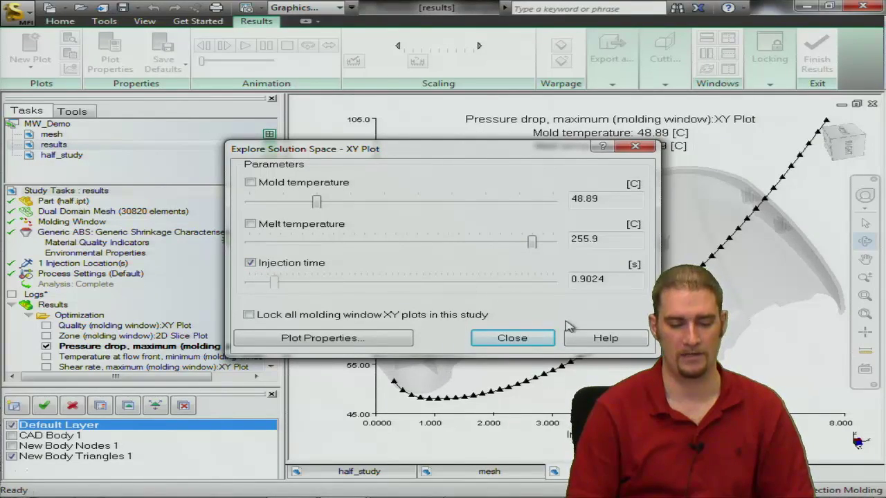
left_click(512, 339)
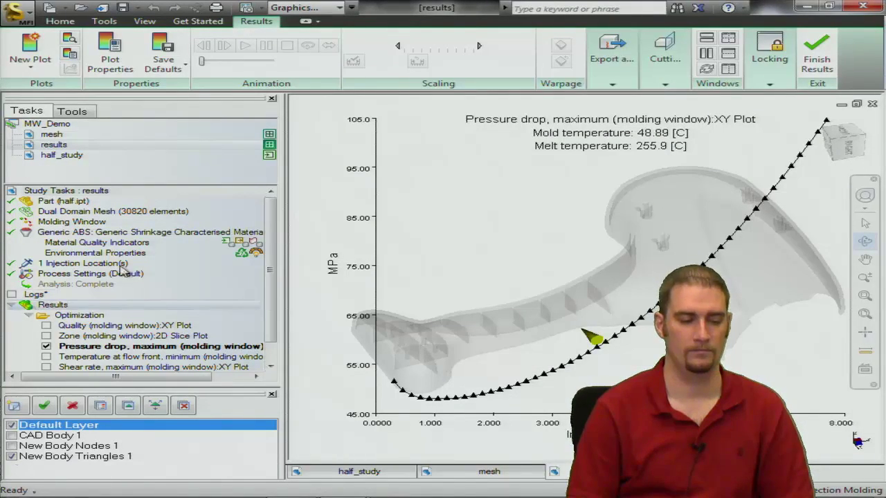
Query the pressure drop curve, finding its 47.91 MPa low point at 0.9574 s.
left_click(70, 39)
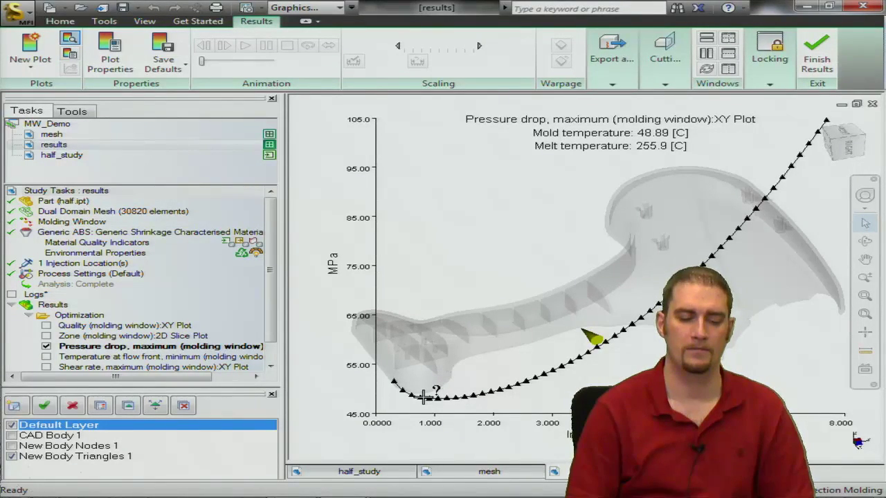
left_click(423, 396)
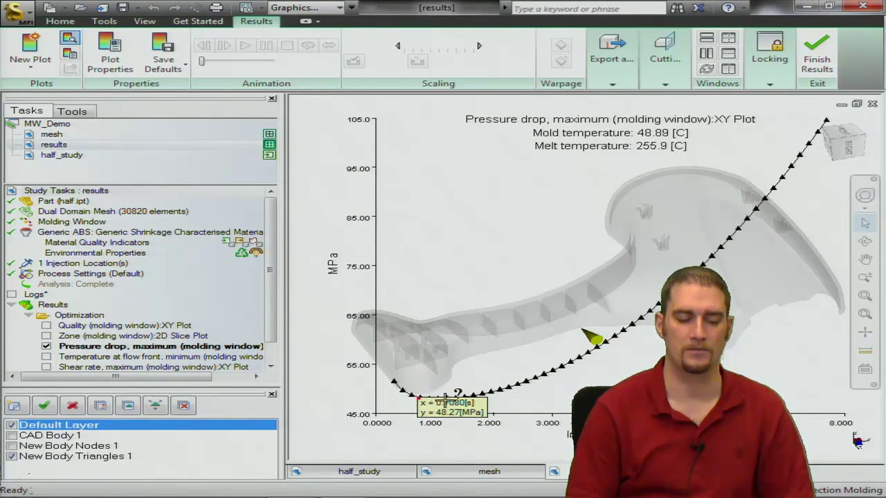
left_click(515, 387)
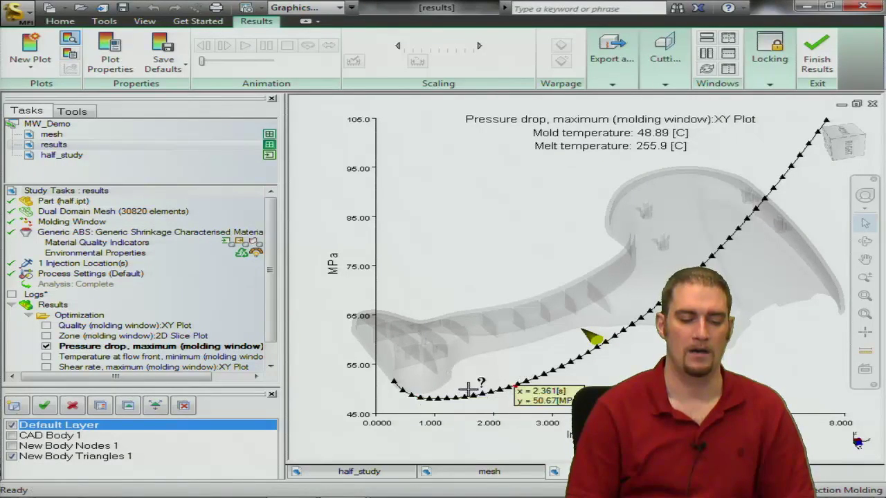
left_click(432, 399)
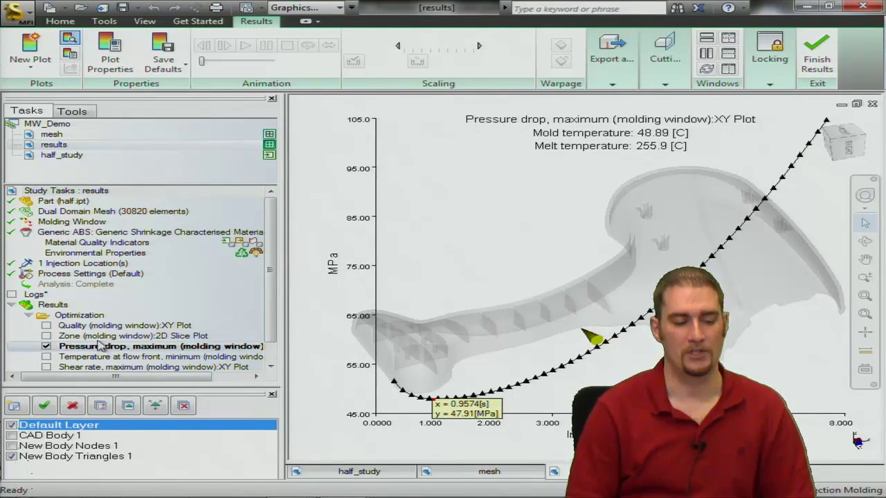
Check the injection molding machine's 180 MPa hydraulic pressure limit in the molding window process settings.
left_click(116, 274)
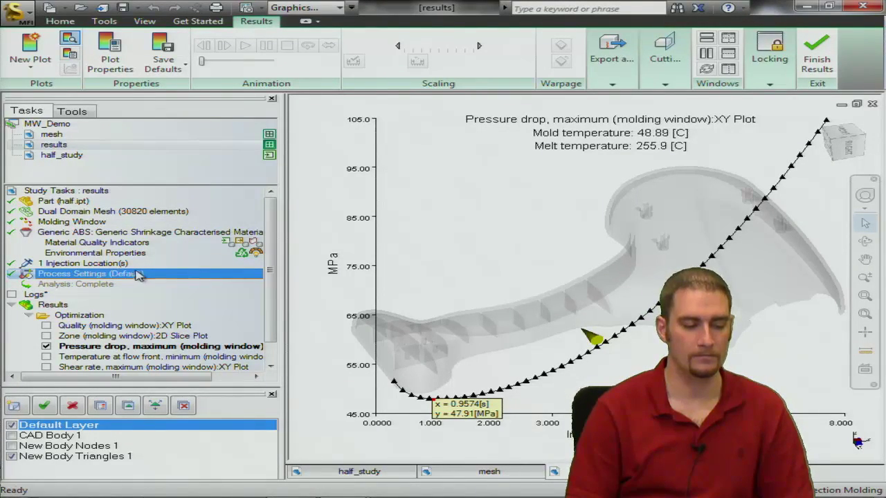
double_click(141, 276)
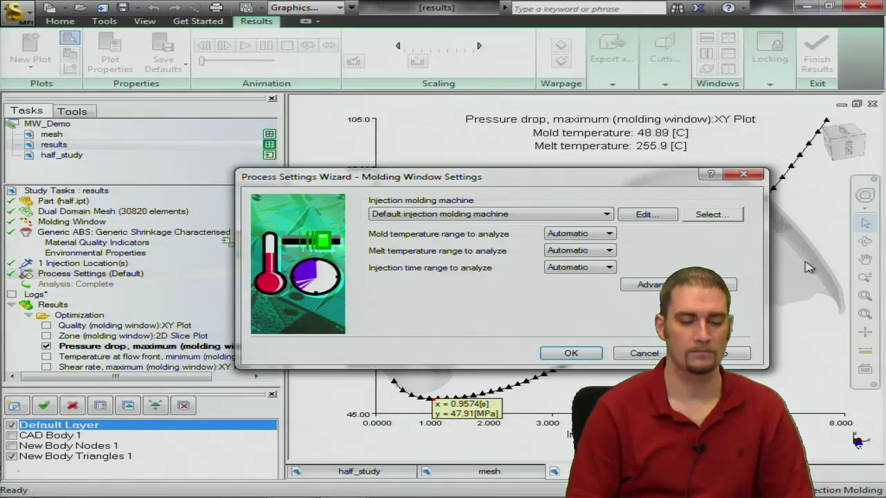
left_click(656, 216)
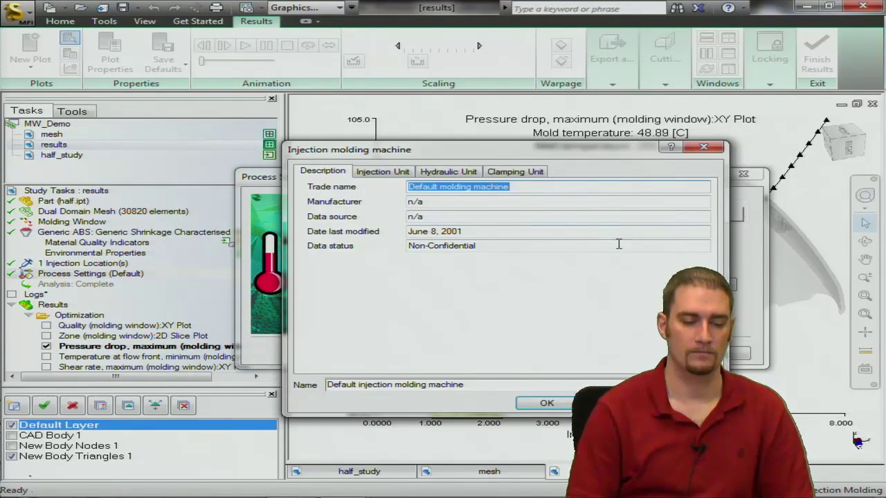
left_click(454, 172)
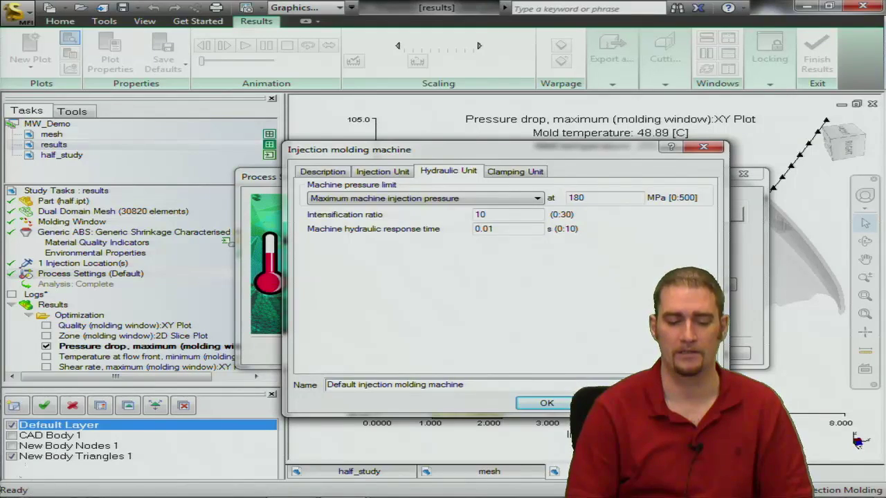
left_click(608, 403)
left_click(640, 356)
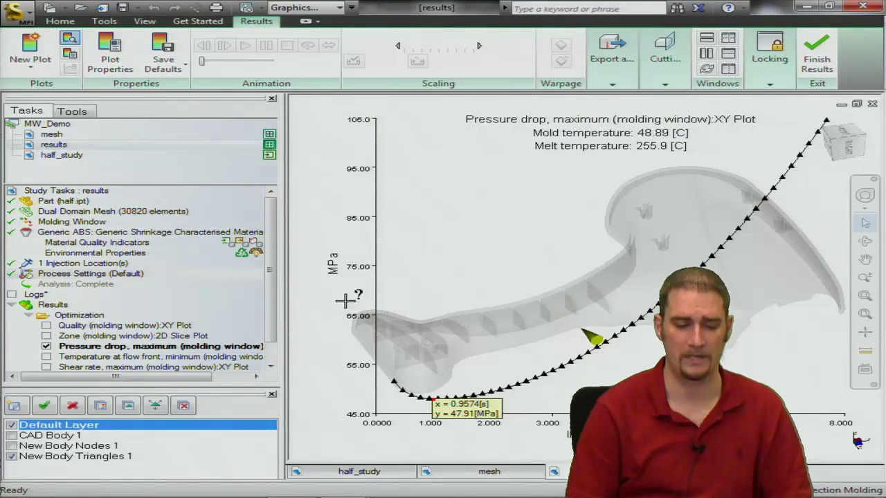
Display the Temperature at flow front, minimum XY plot and review its solution-space parameters.
left_click(49, 357)
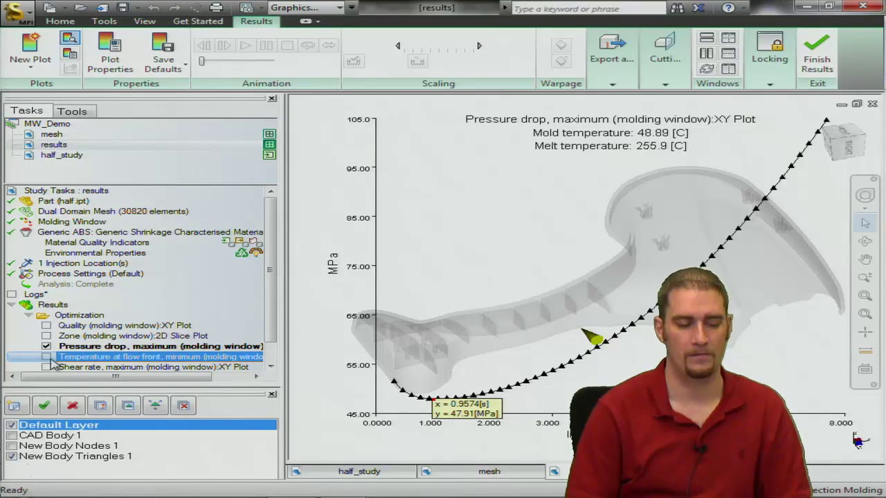
left_click(46, 357)
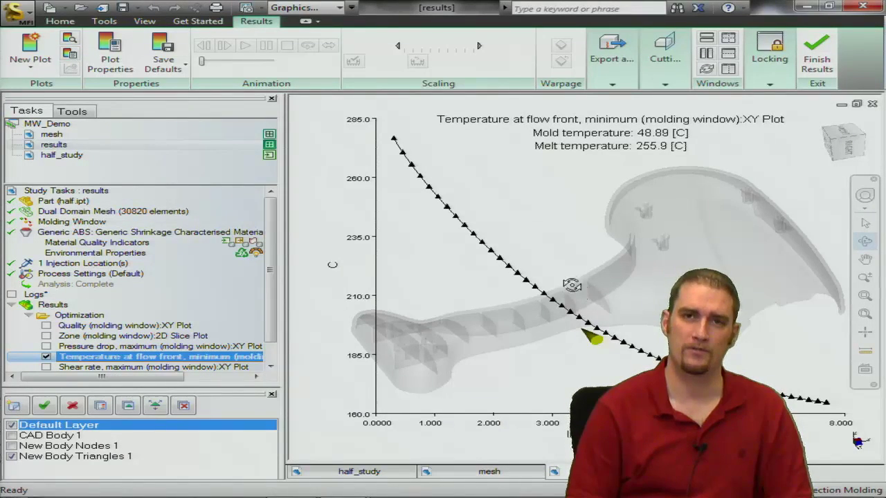
right_click(146, 357)
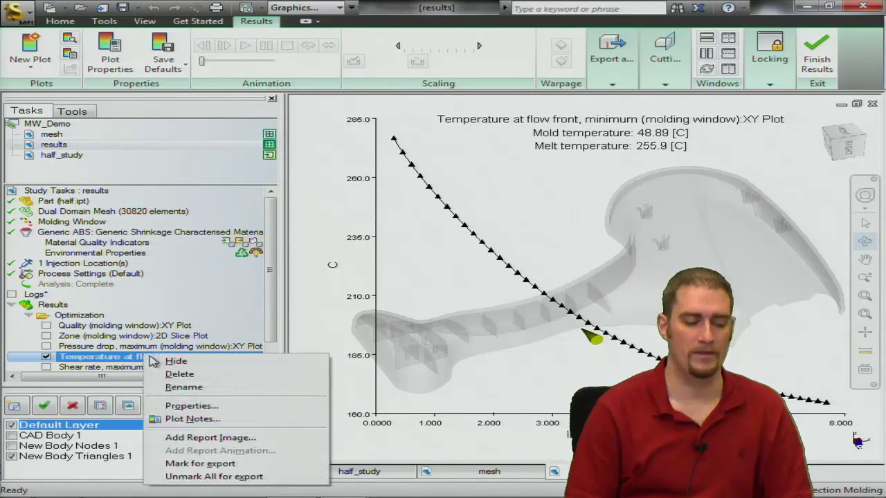
left_click(184, 408)
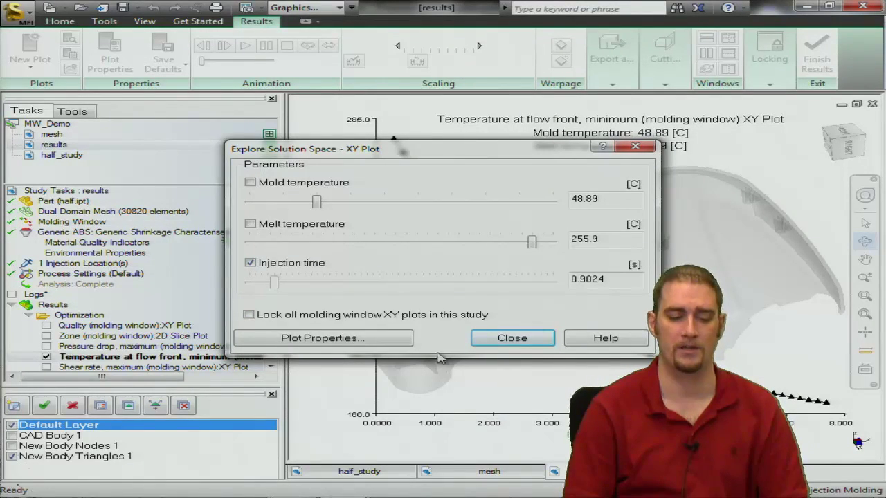
left_click(488, 339)
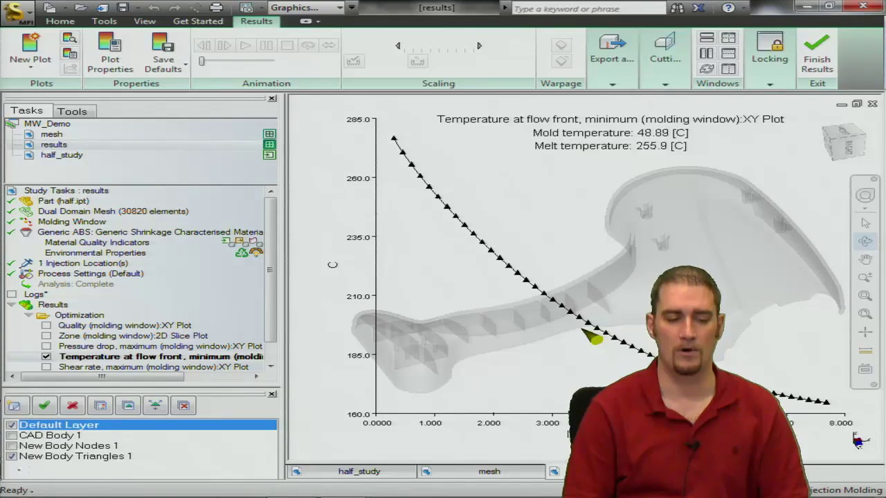
Query the flow-front temperature curve, reading 255.6 °C at 0.9101 s injection time.
left_click(71, 39)
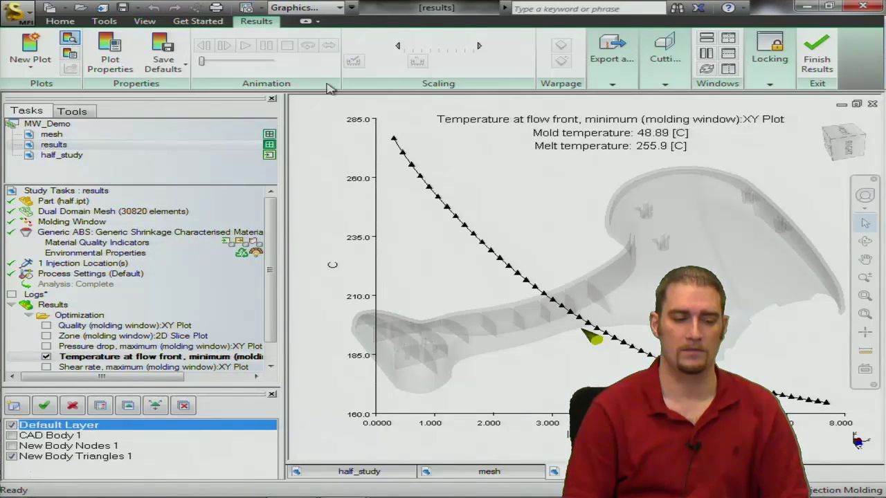
left_click(438, 188)
left_click(428, 183)
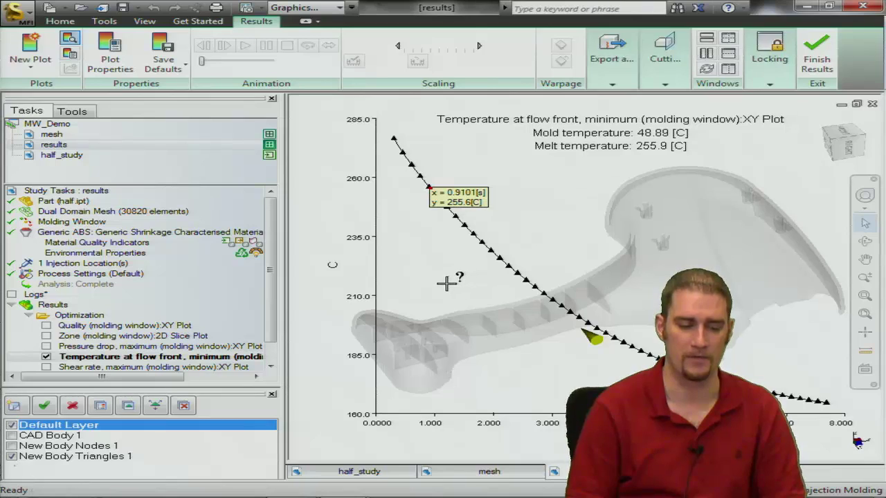
double_click(272, 367)
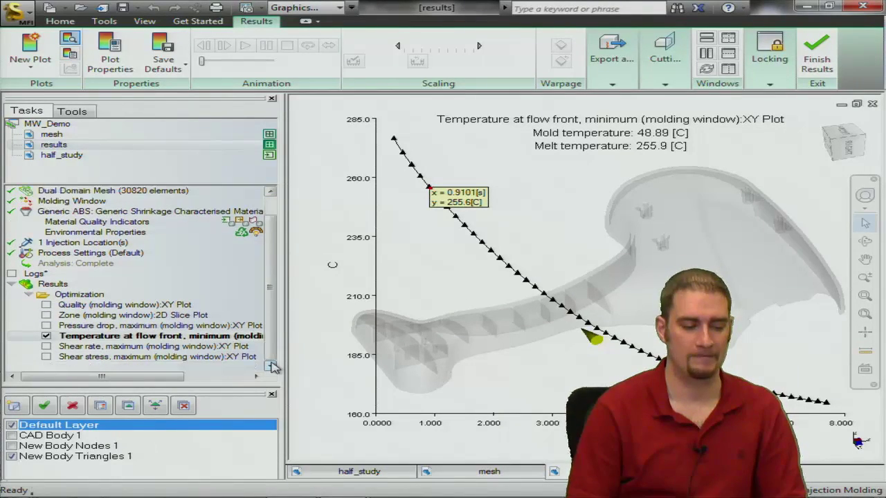
Display the Shear rate, maximum XY plot and review its solution-space parameters.
left_click(48, 347)
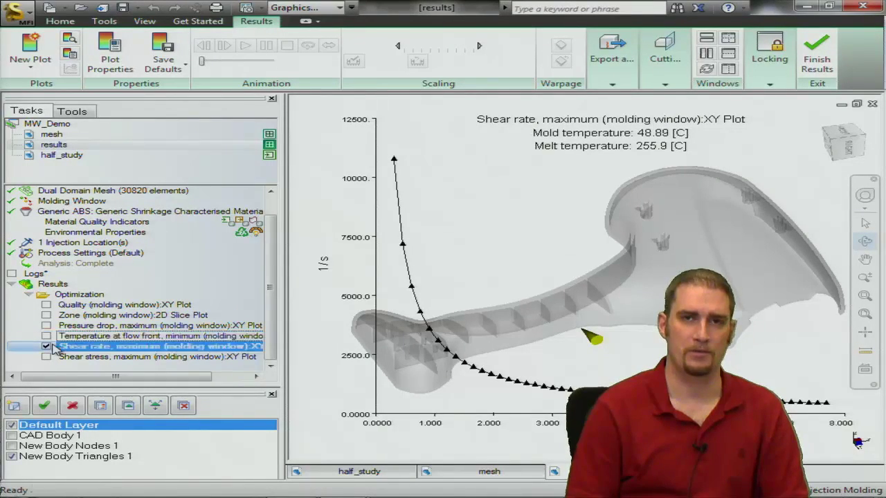
right_click(56, 345)
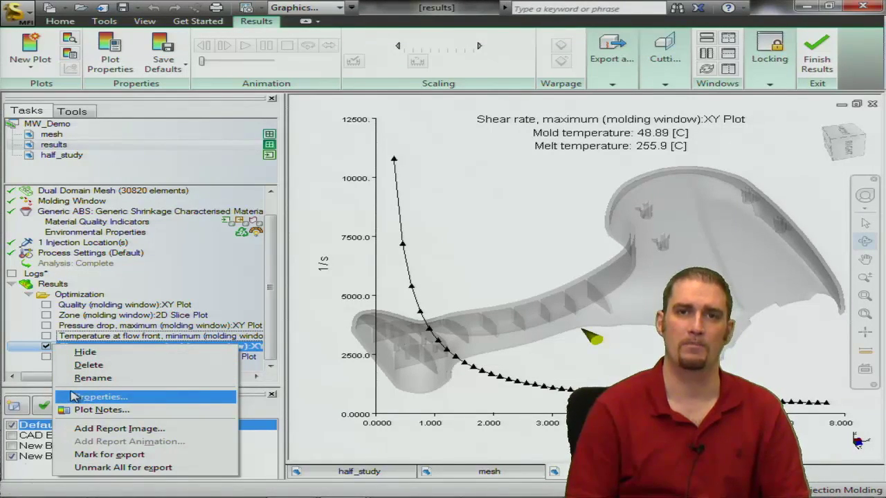
left_click(97, 397)
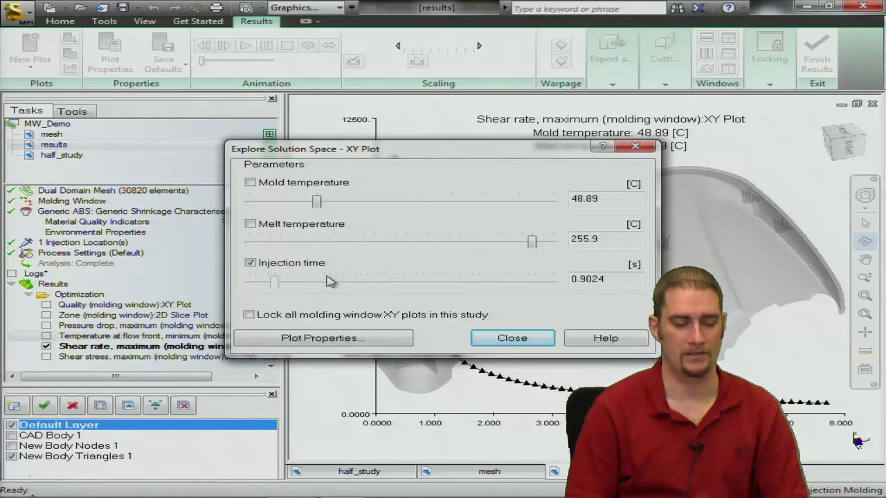
left_click(512, 338)
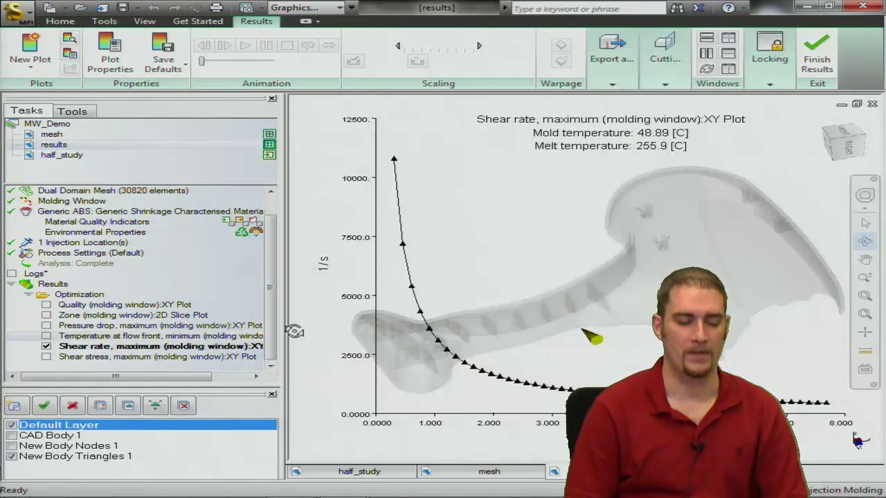
Query the shear rate curve, reading 3324.2 1/s at 0.9766 s injection time.
left_click(72, 39)
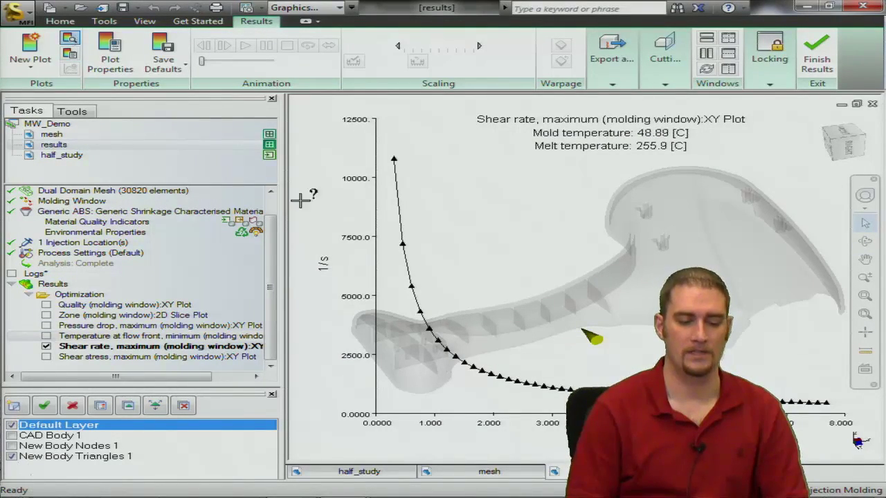
left_click(440, 341)
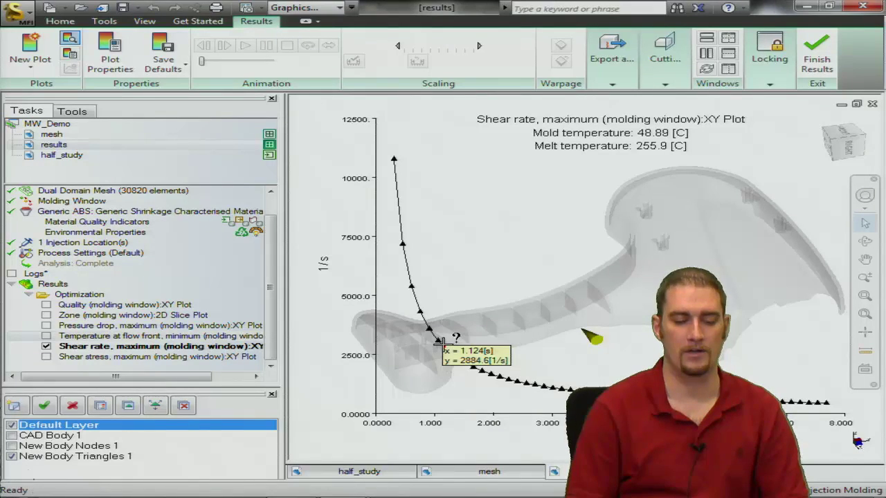
left_click(437, 337)
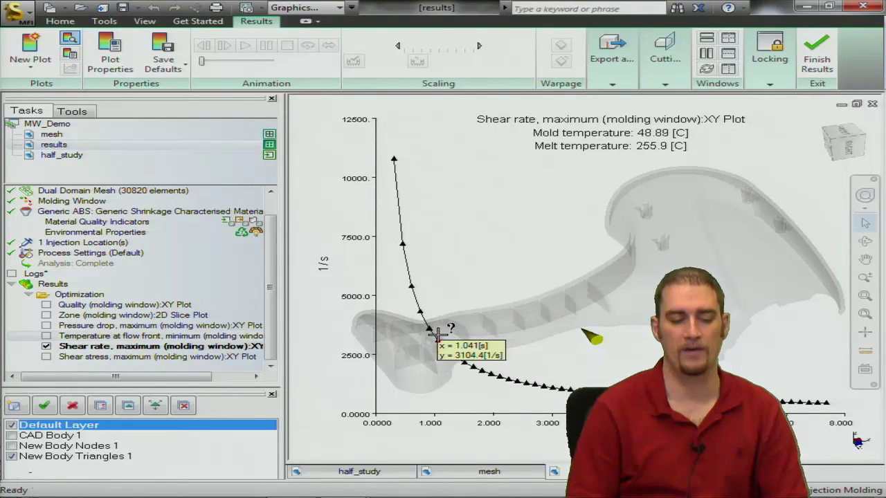
left_click(433, 335)
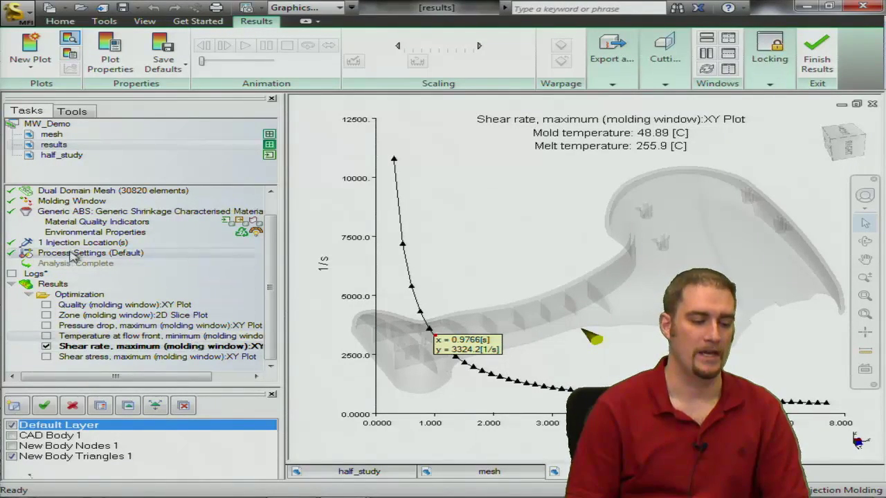
right_click(88, 214)
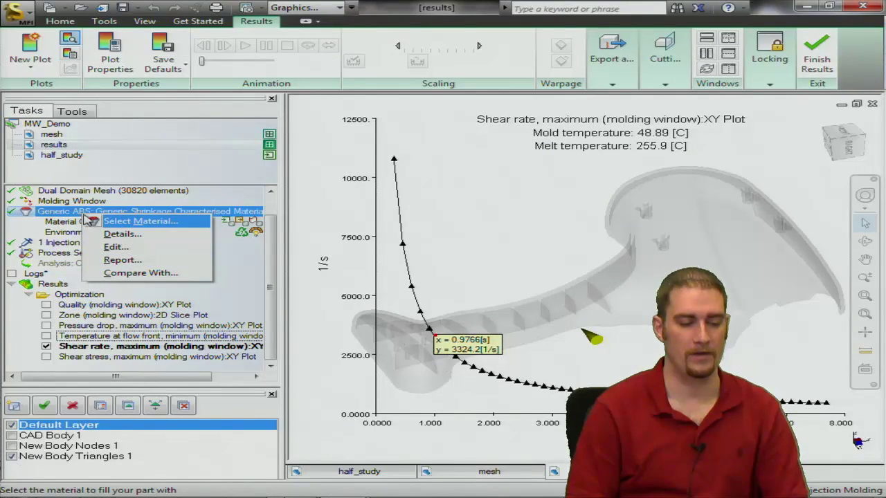
left_click(121, 234)
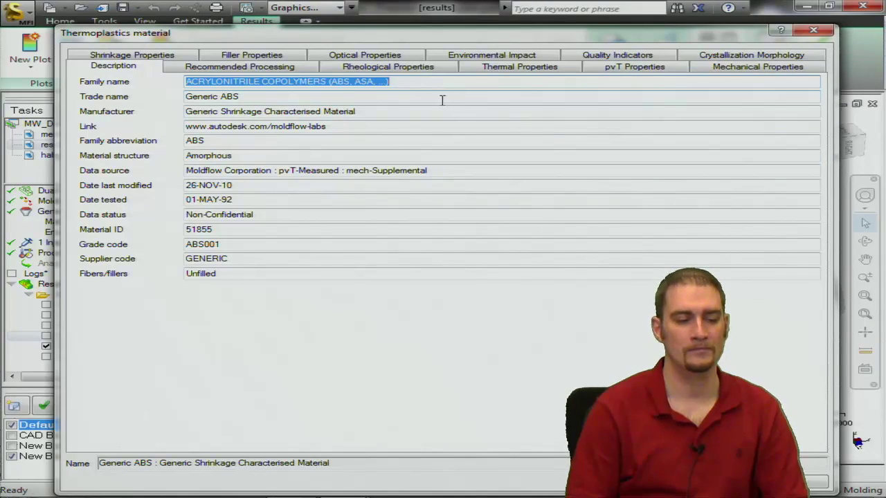
left_click(291, 69)
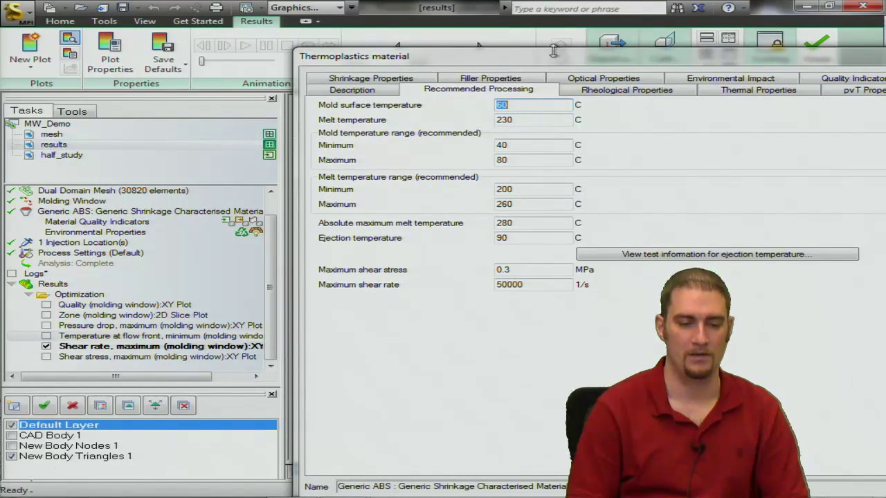
left_click_drag(553, 51, 801, 51)
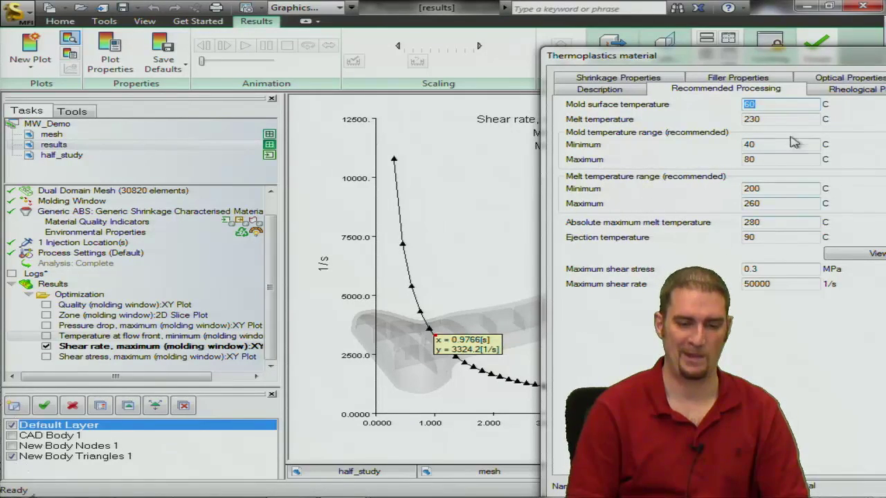
left_click_drag(795, 63, 402, 34)
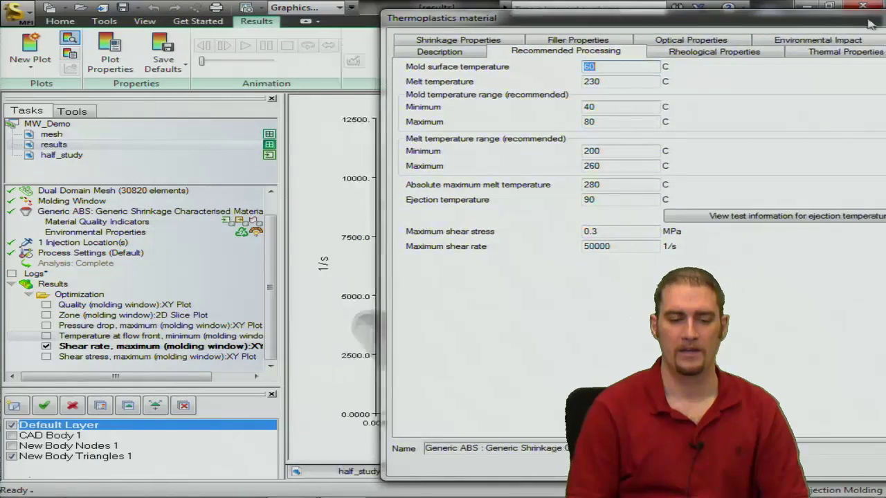
left_click_drag(641, 31, 885, 28)
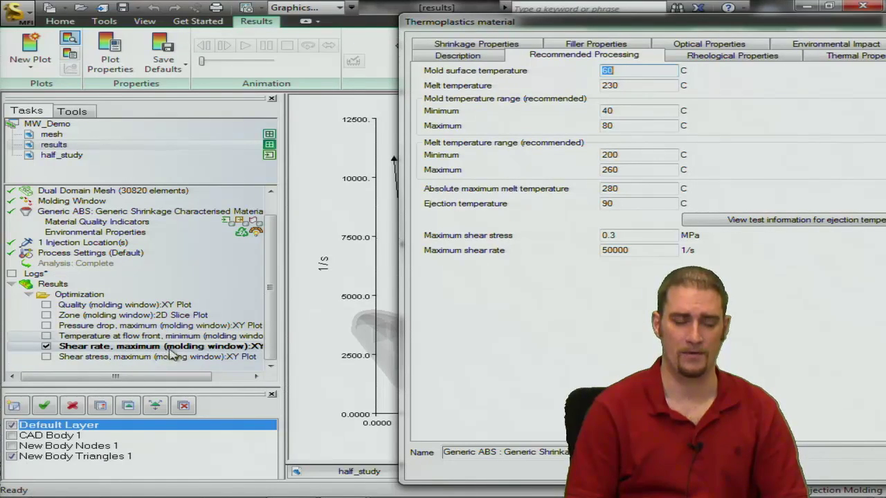
left_click(602, 235)
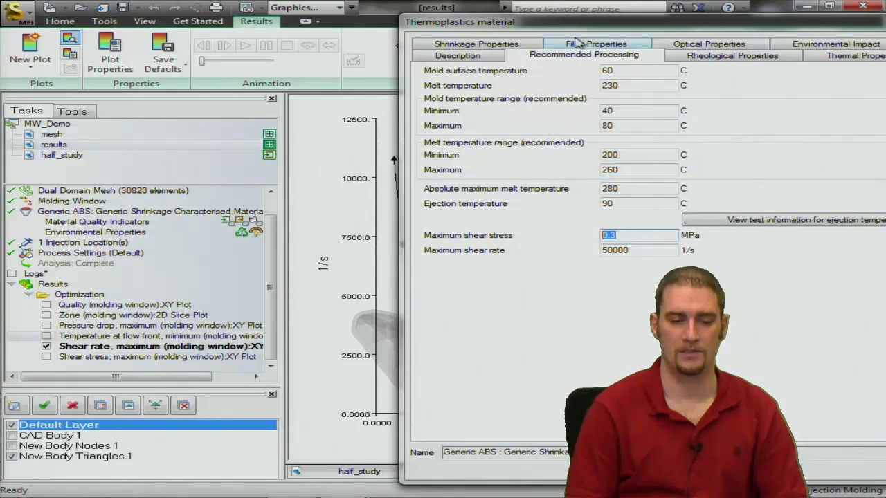
left_click_drag(588, 23, 246, 32)
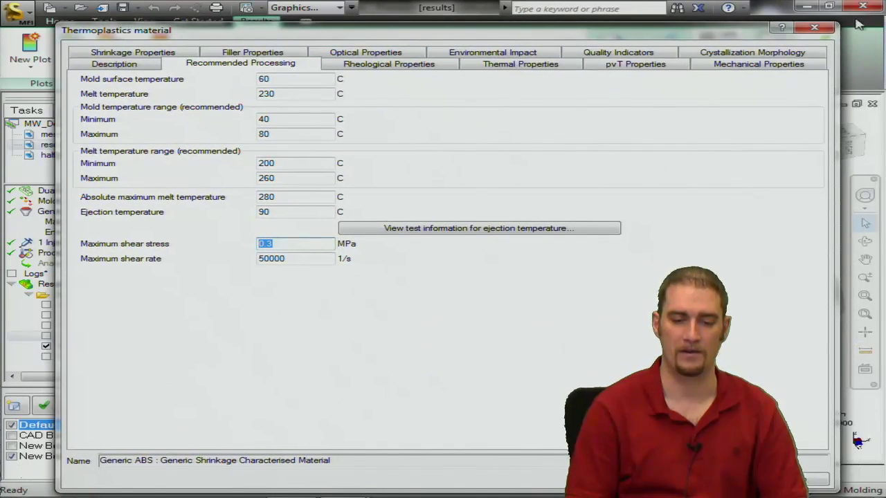
left_click(814, 27)
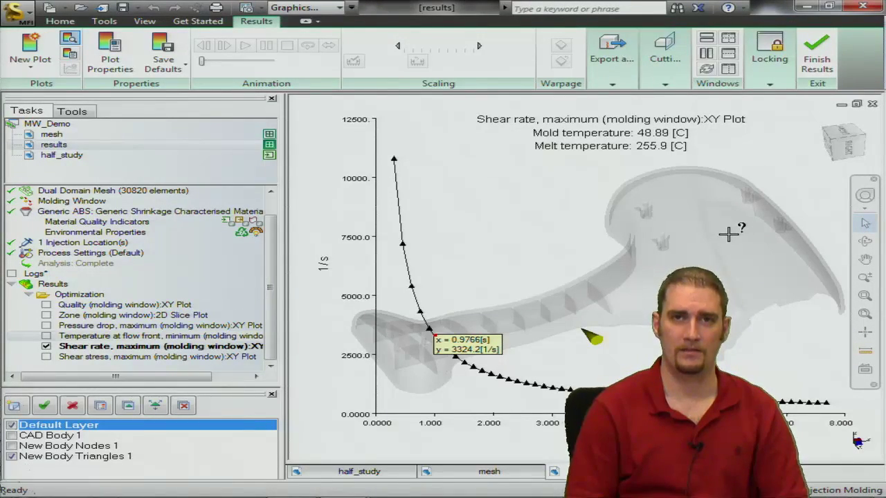